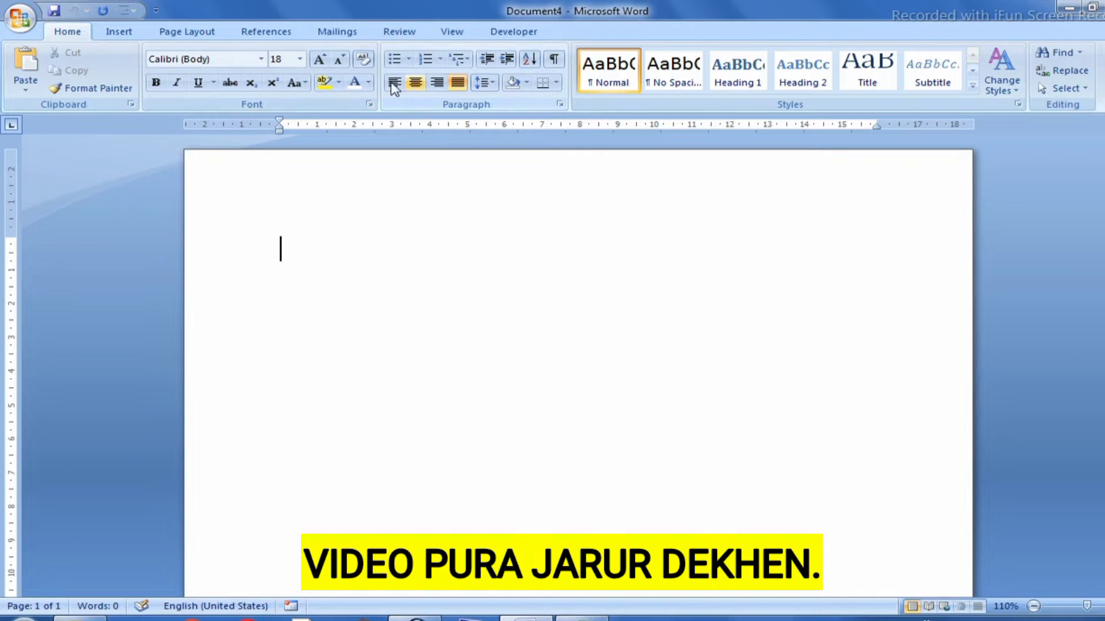
Step: Set the body text to Calibri (Body) at 16 pt
click(261, 60)
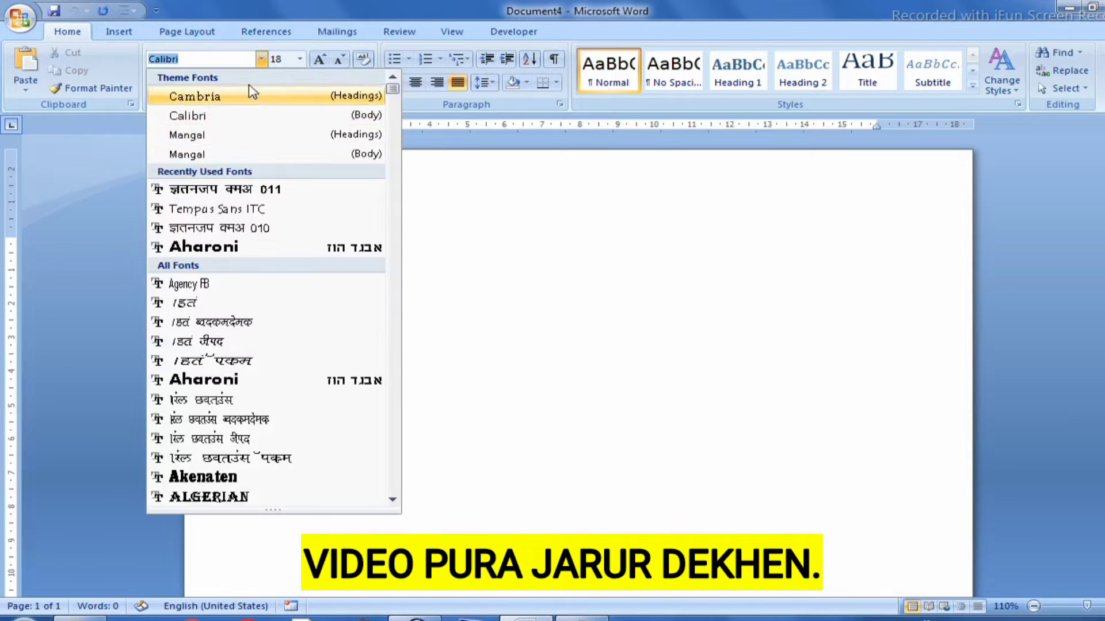
click(229, 118)
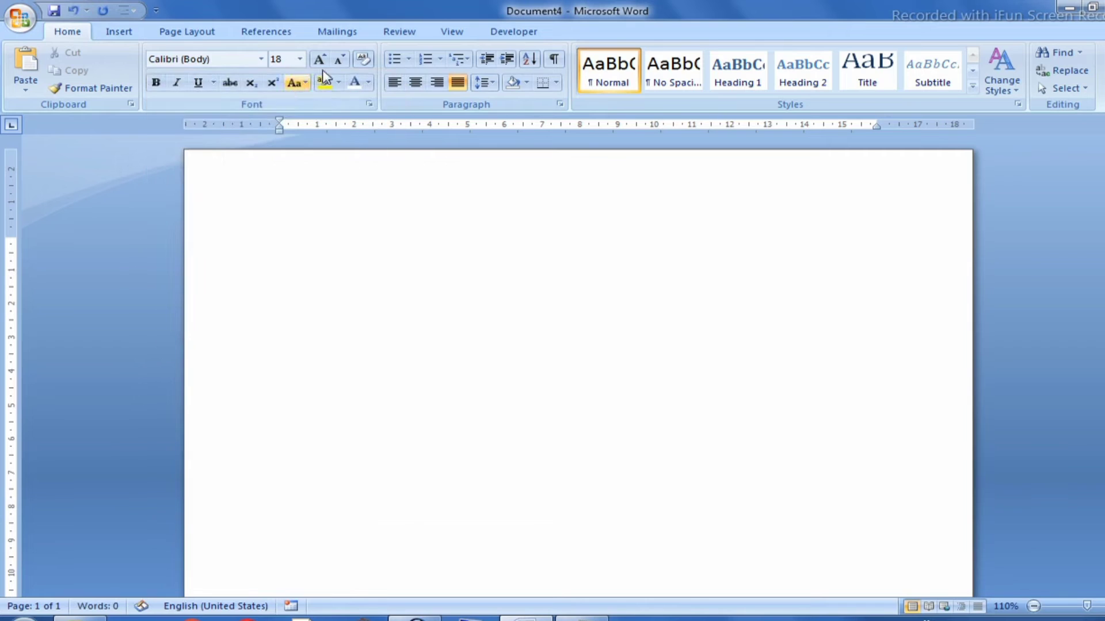
click(300, 60)
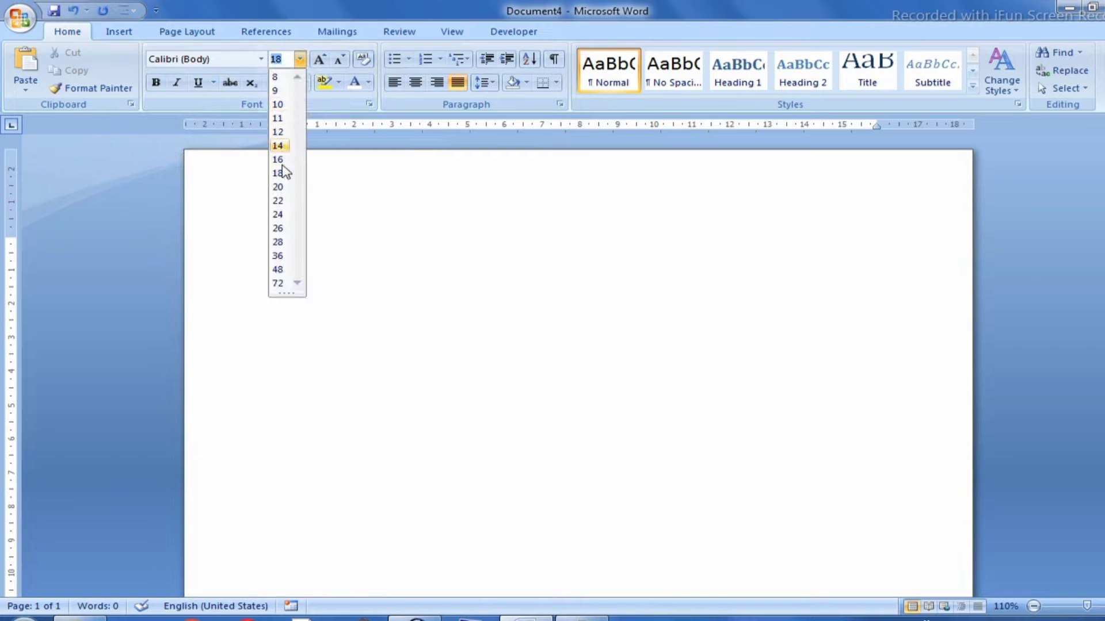
click(278, 159)
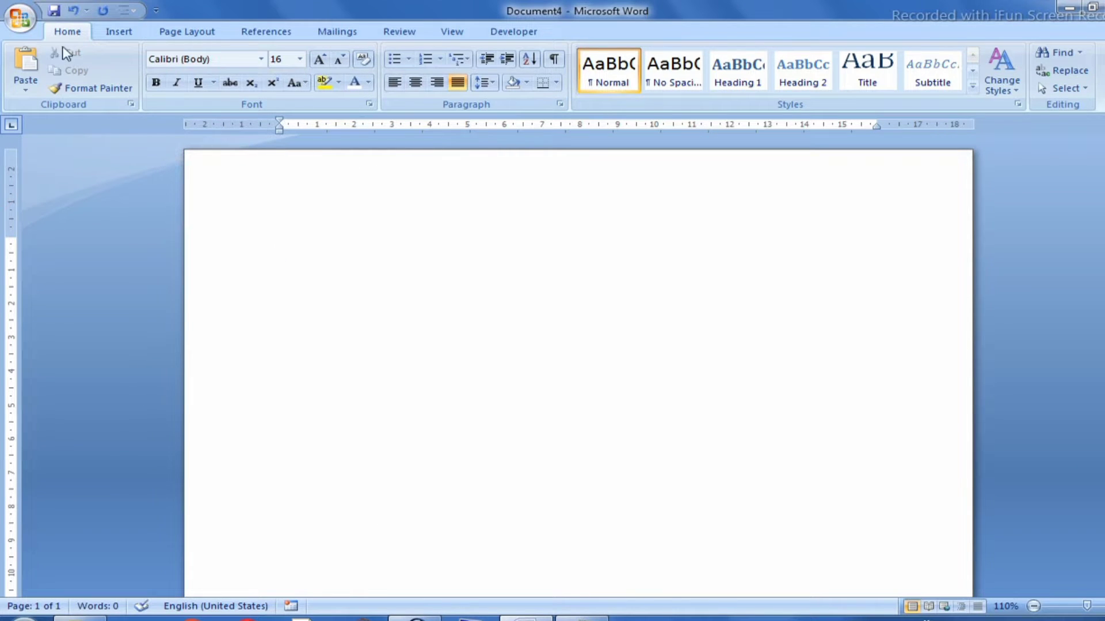
Step: Keep the page in portrait orientation and apply the narrower margin preset
click(187, 31)
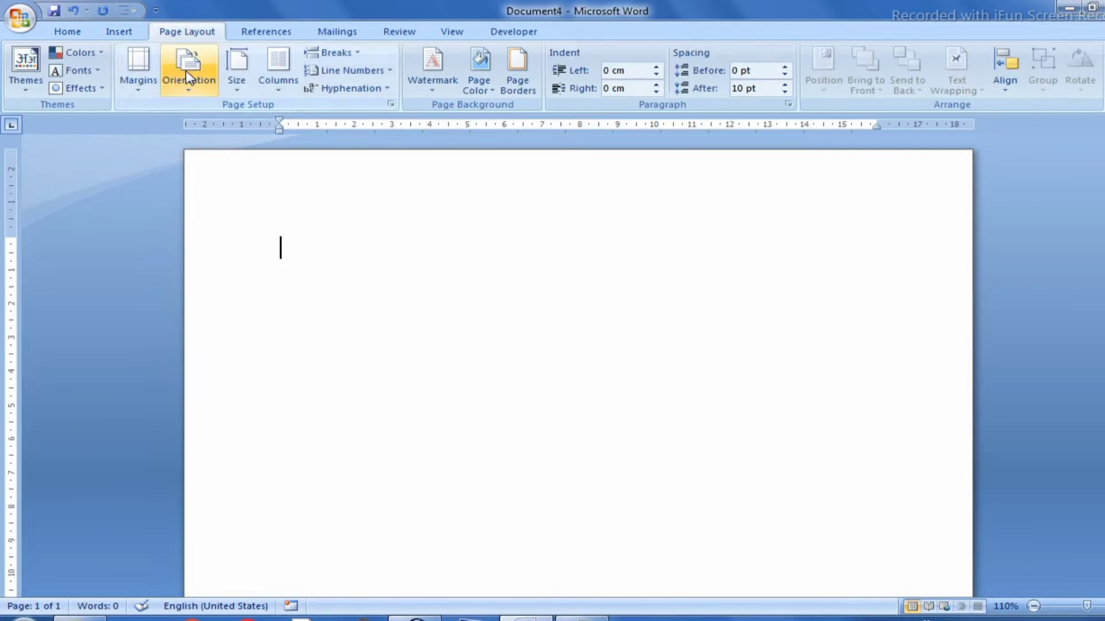
click(185, 80)
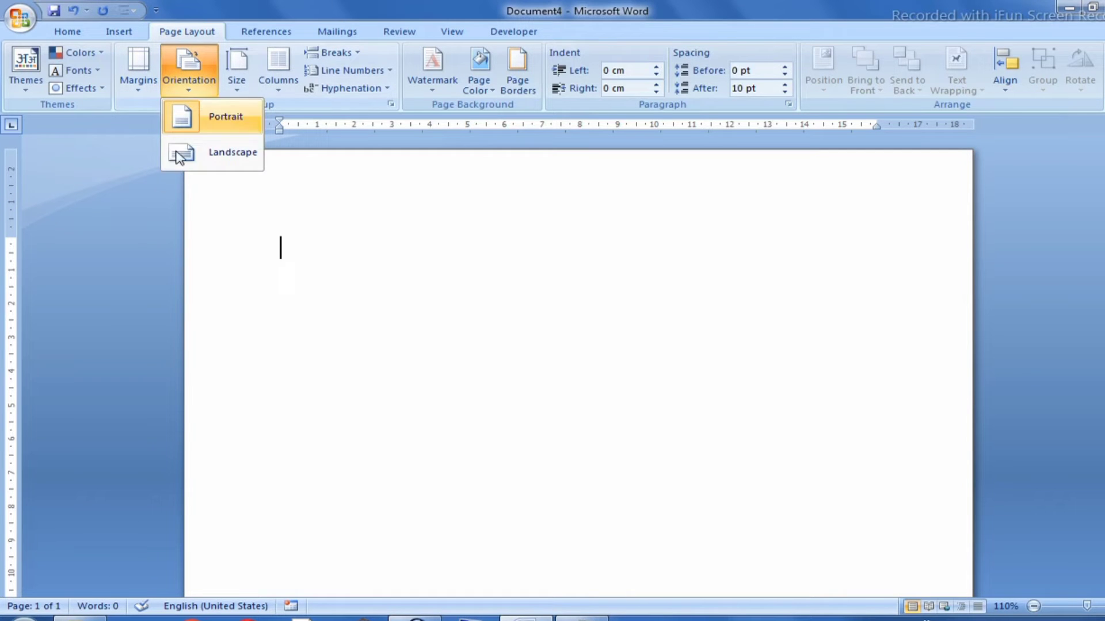
click(202, 121)
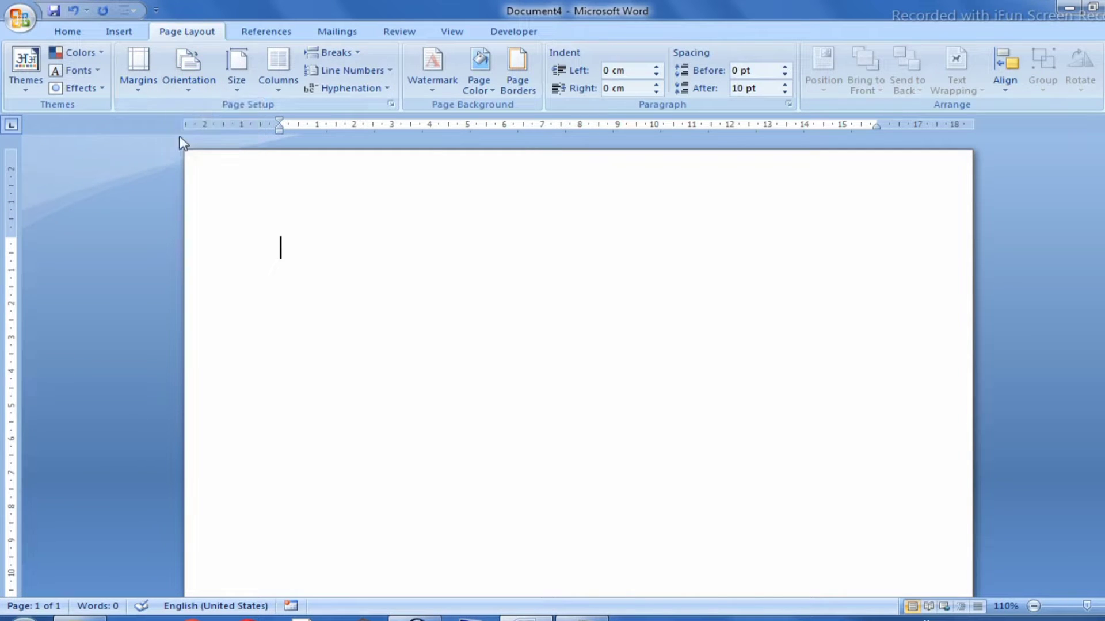
click(137, 92)
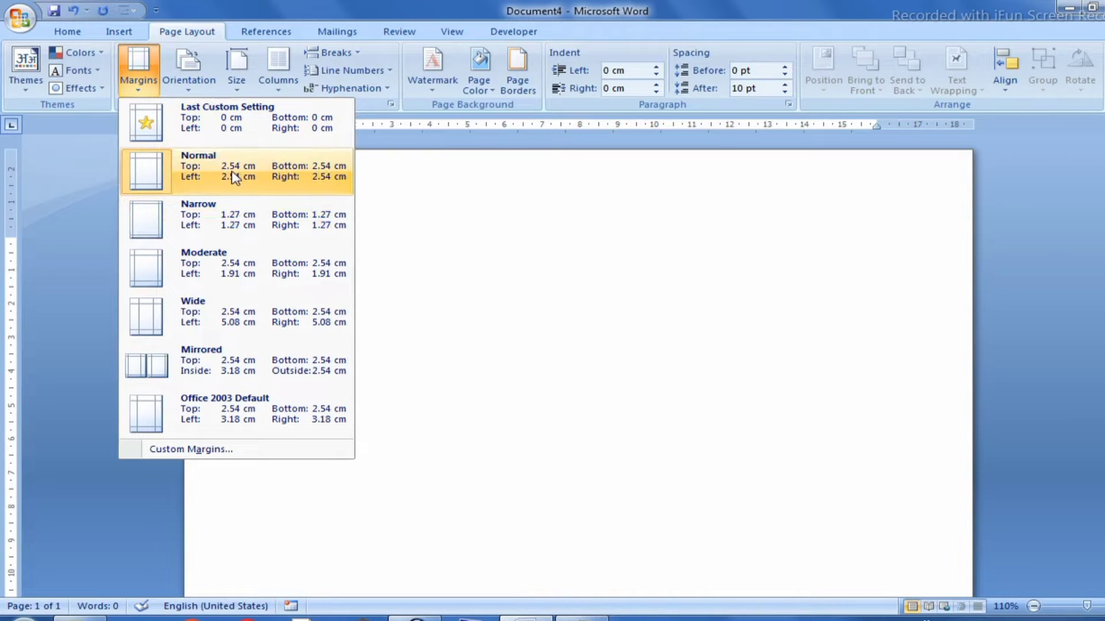
click(223, 214)
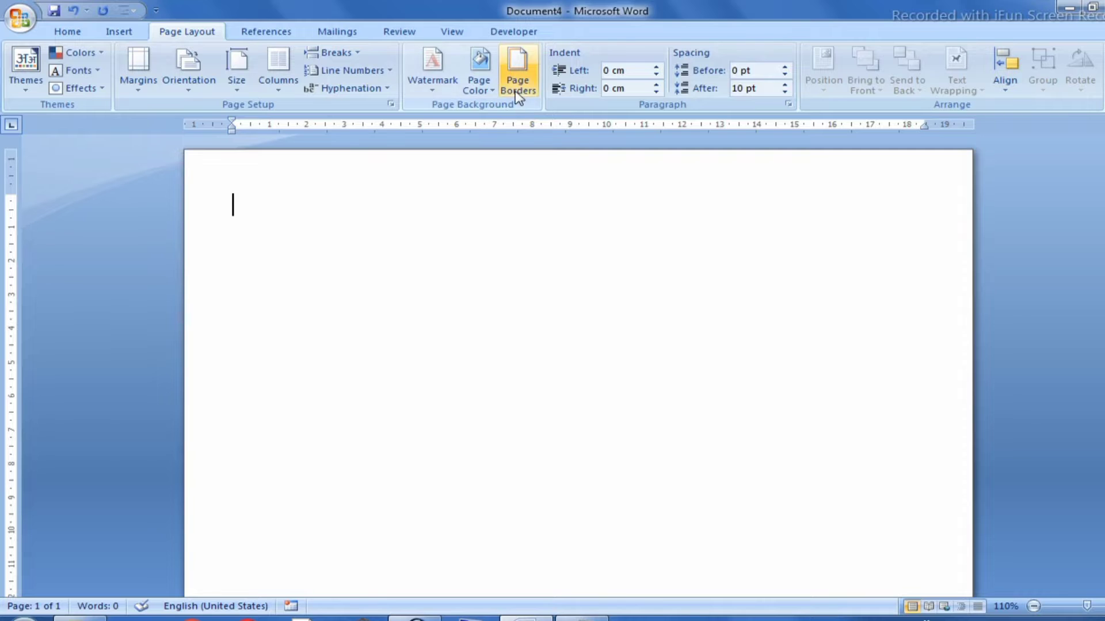
Step: Add a thick solid Box page border in Automatic black, 3 pt wide
click(517, 72)
click(390, 255)
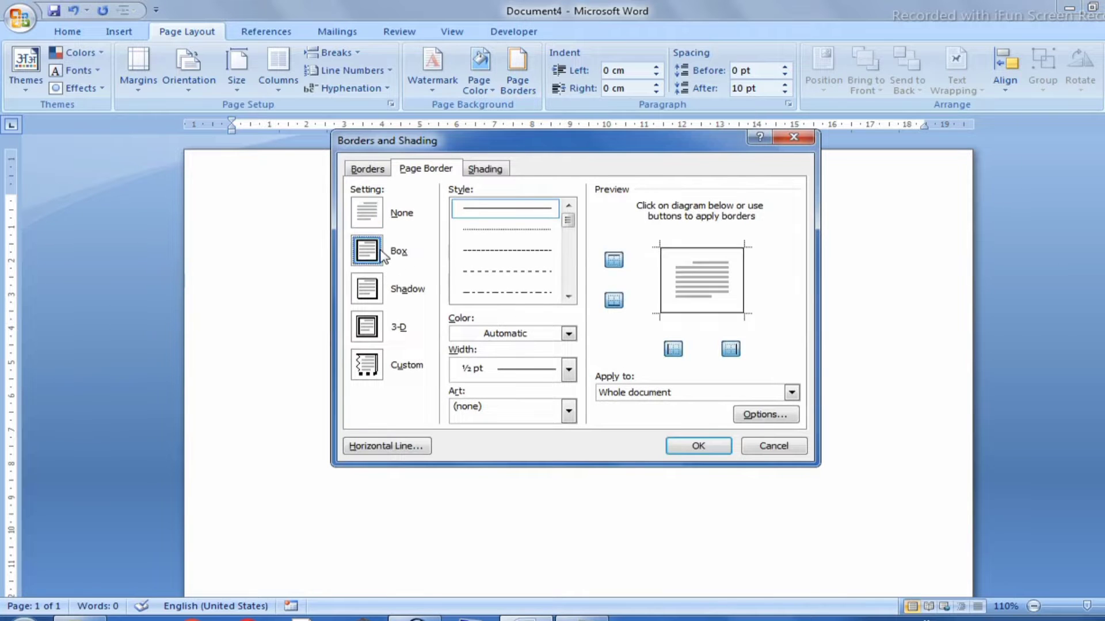
click(569, 296)
click(568, 296)
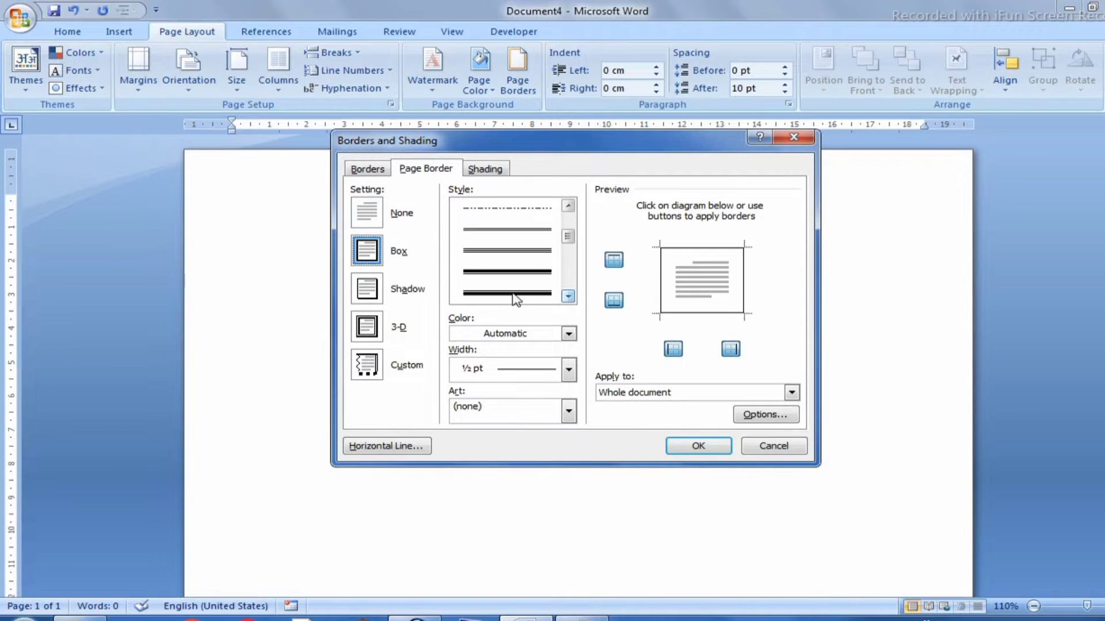
click(514, 290)
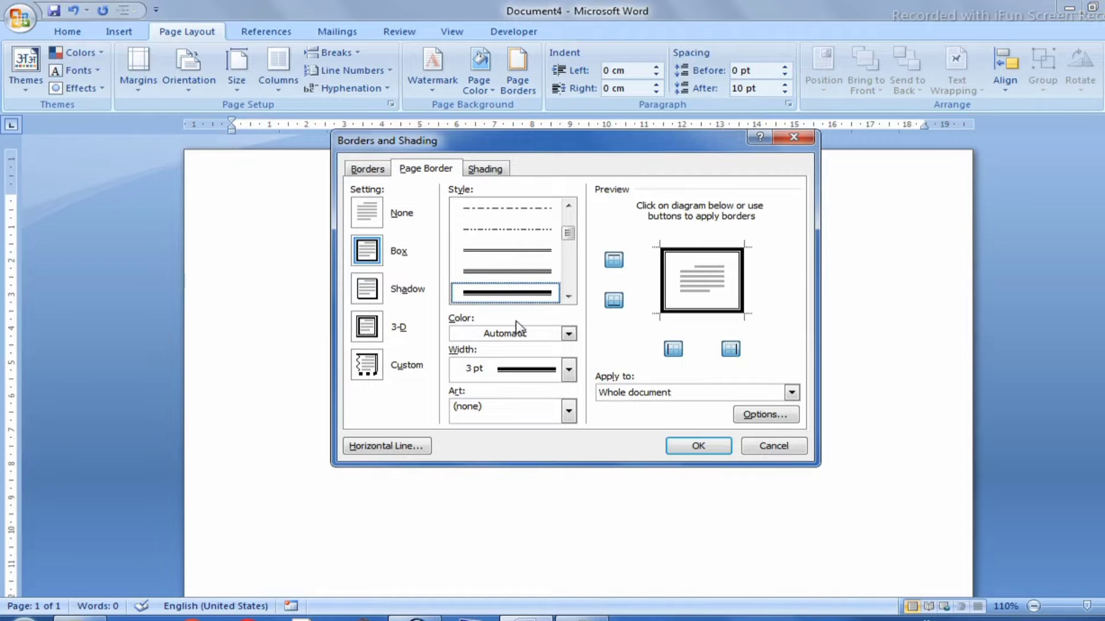
click(568, 334)
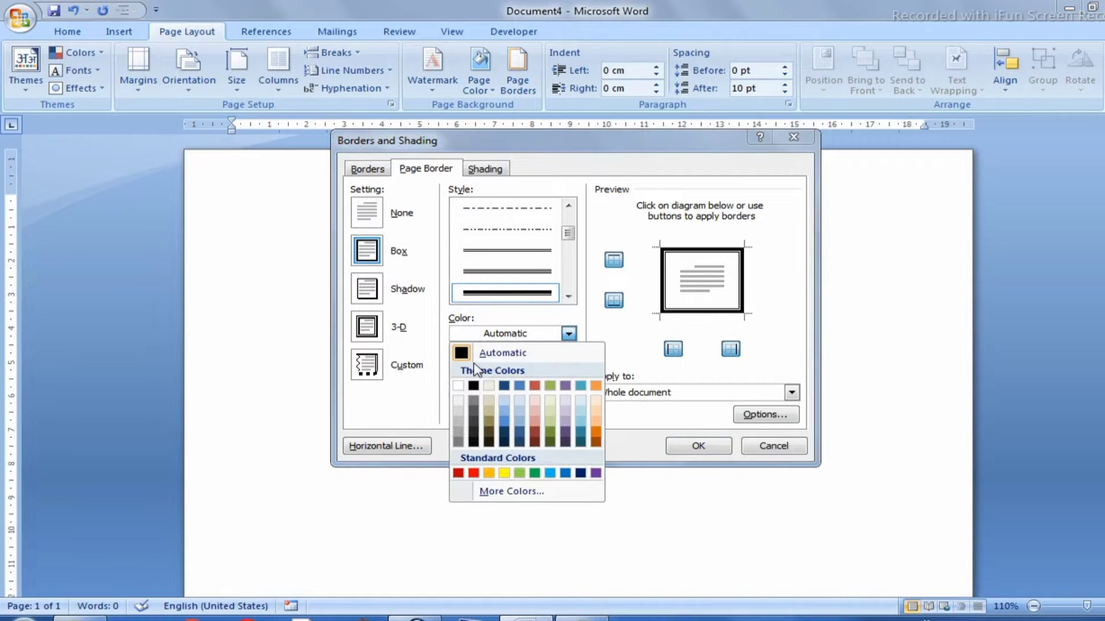
click(569, 334)
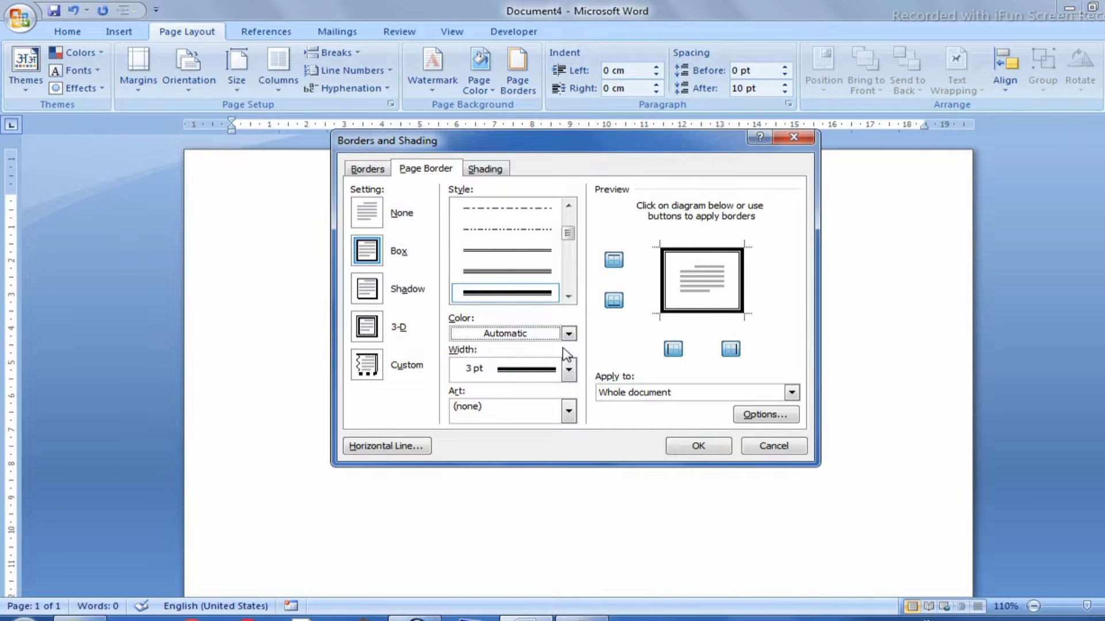
click(569, 371)
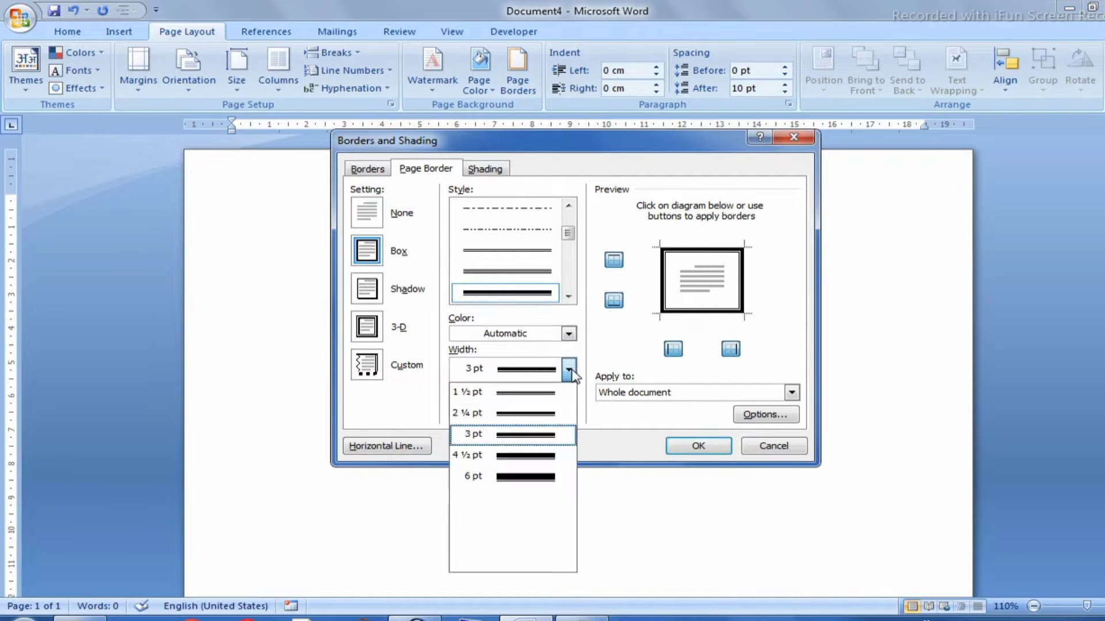
click(532, 434)
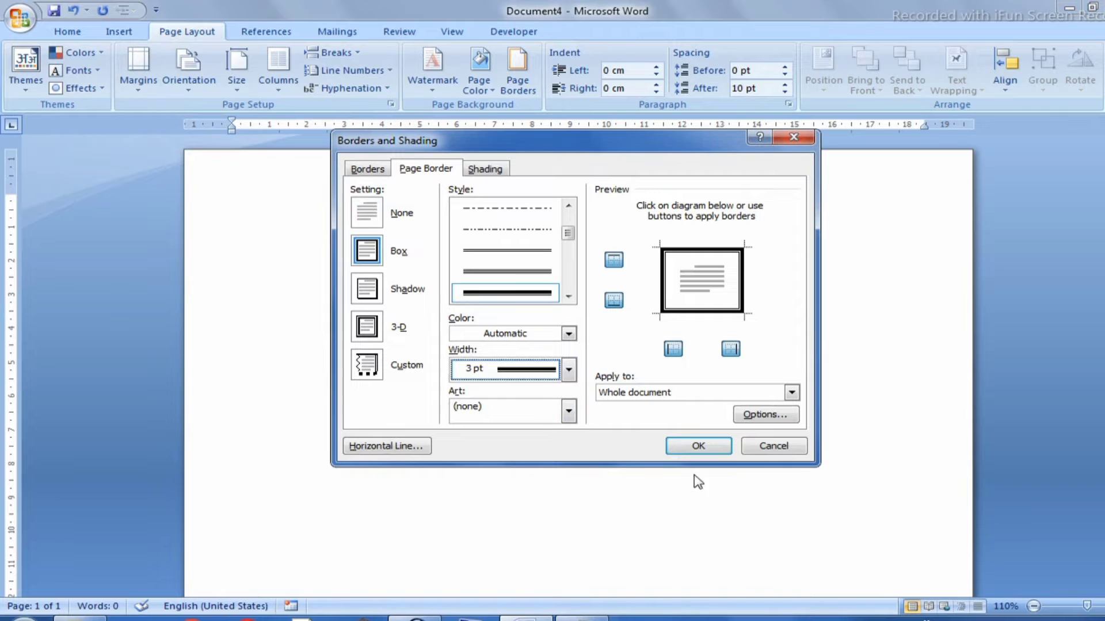
click(696, 447)
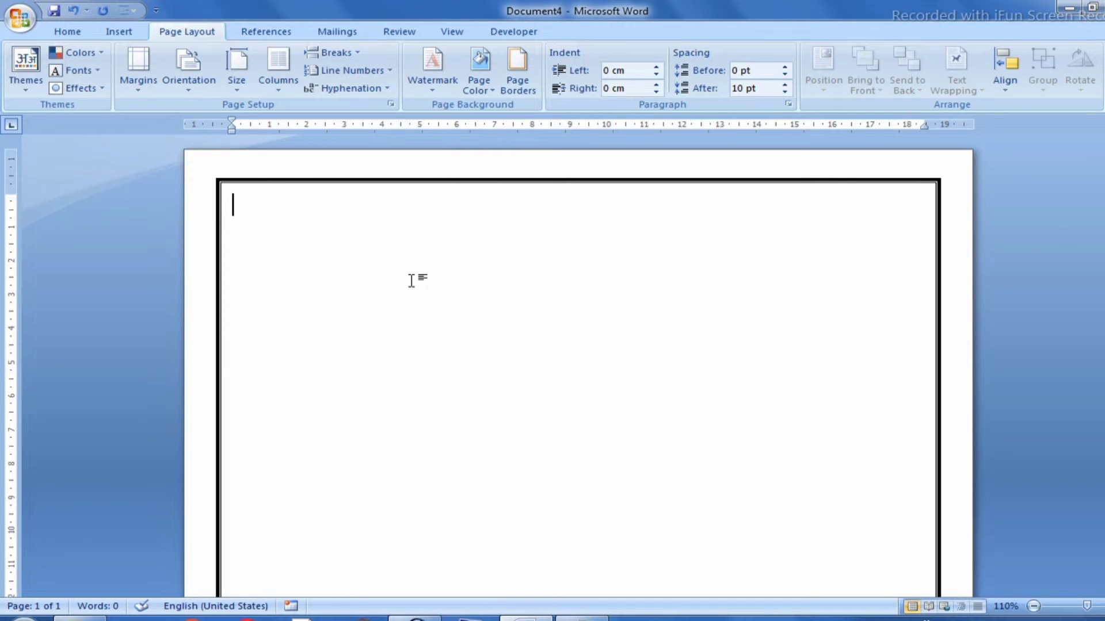
Step: Close Document4 with Alt+F4, discarding its changes
key(alt+F4)
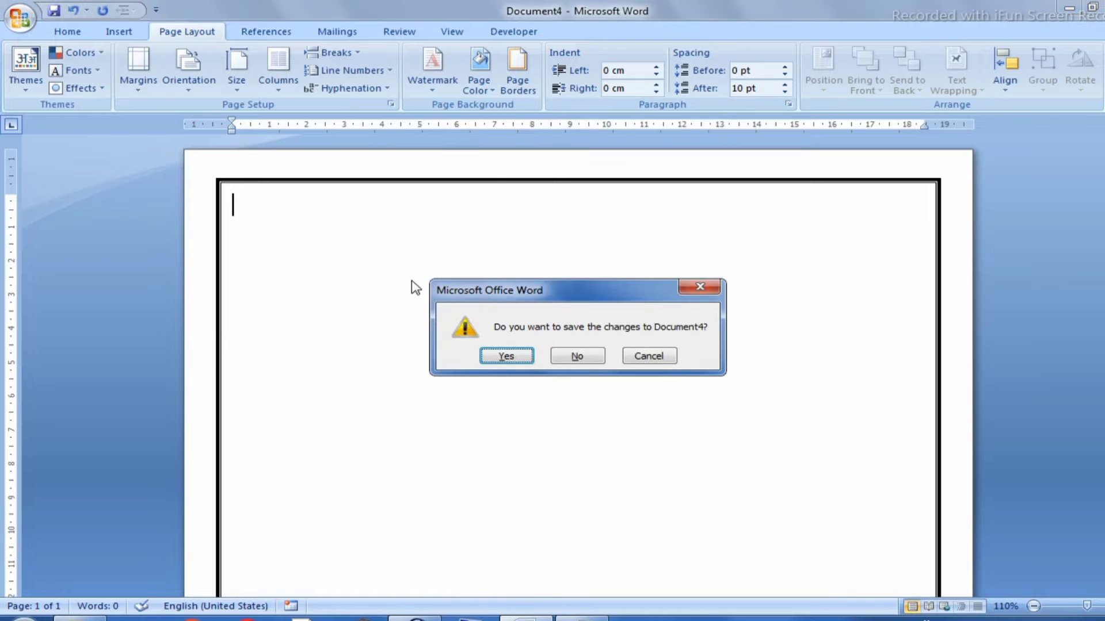
click(578, 356)
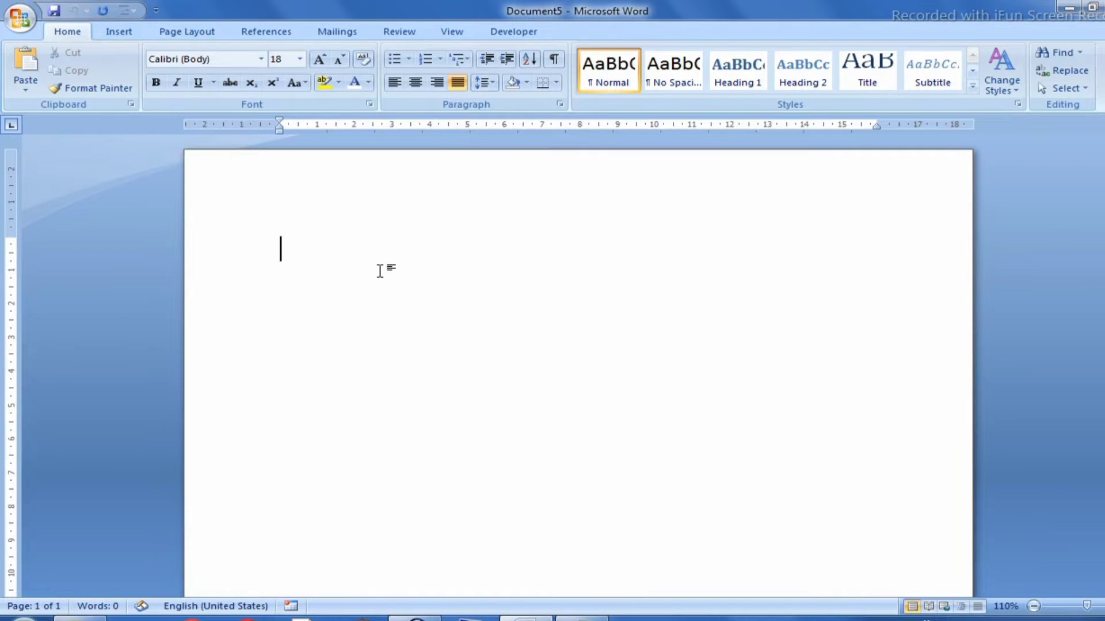
Step: Replay the recorded macro to build the resume and remove the empty second page
key(ctrl+v)
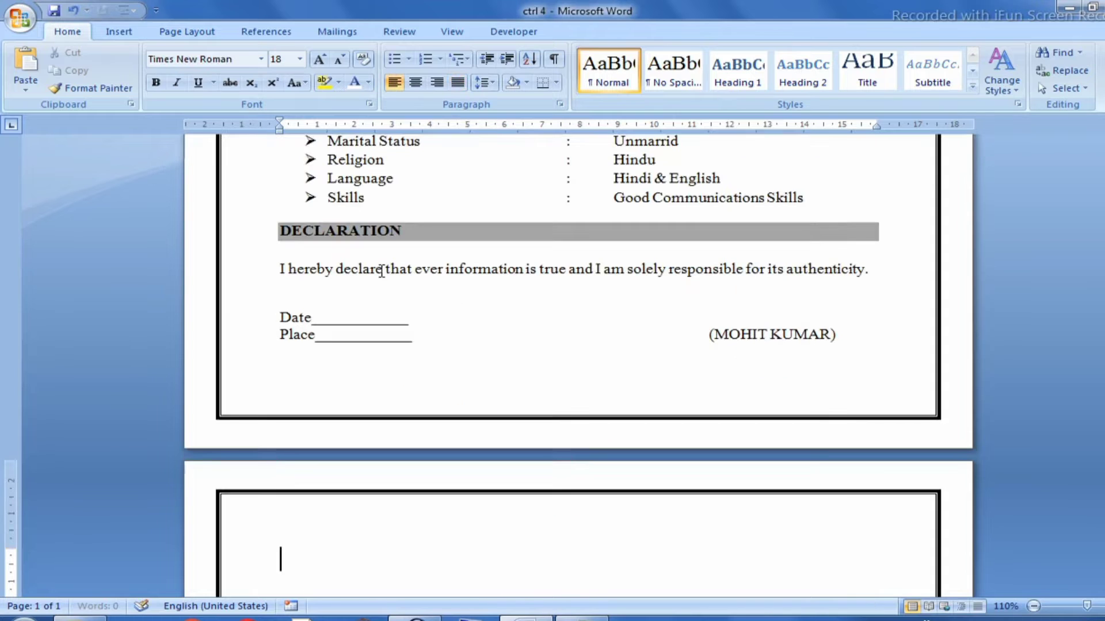
key(BackSpace)
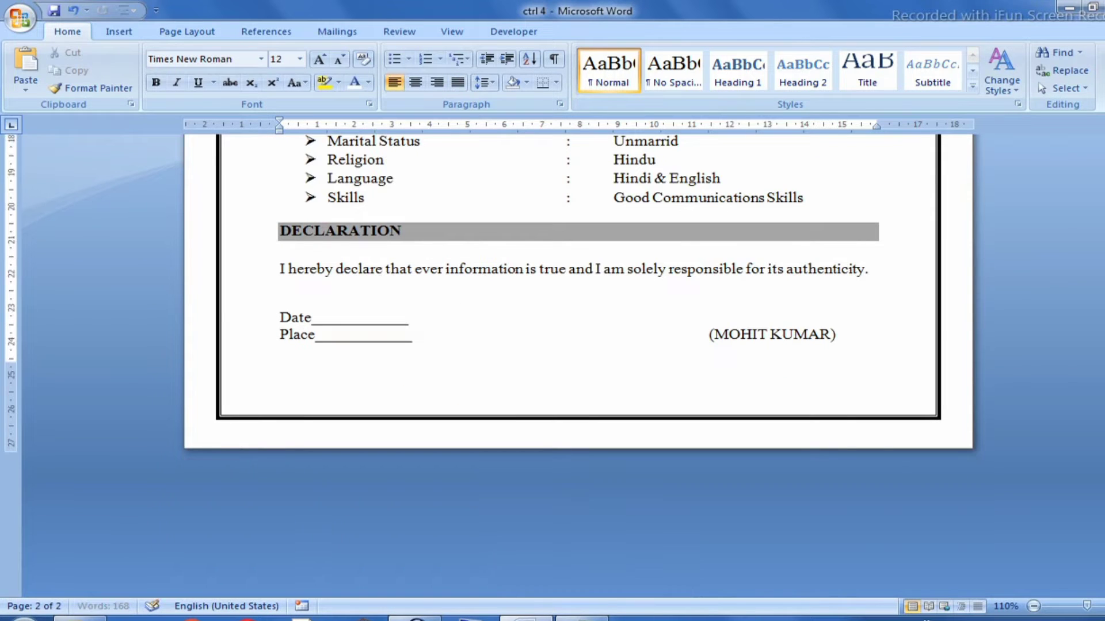
scroll(466, 305, up, 4)
scroll(463, 287, up, 3)
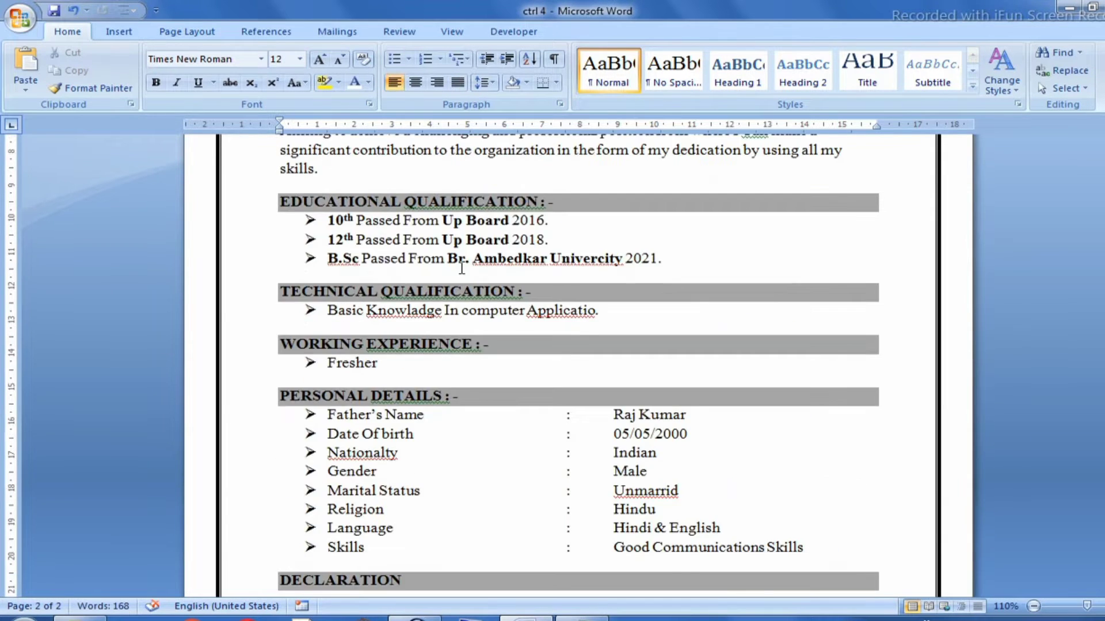
scroll(461, 268, up, 3)
scroll(461, 268, up, 3)
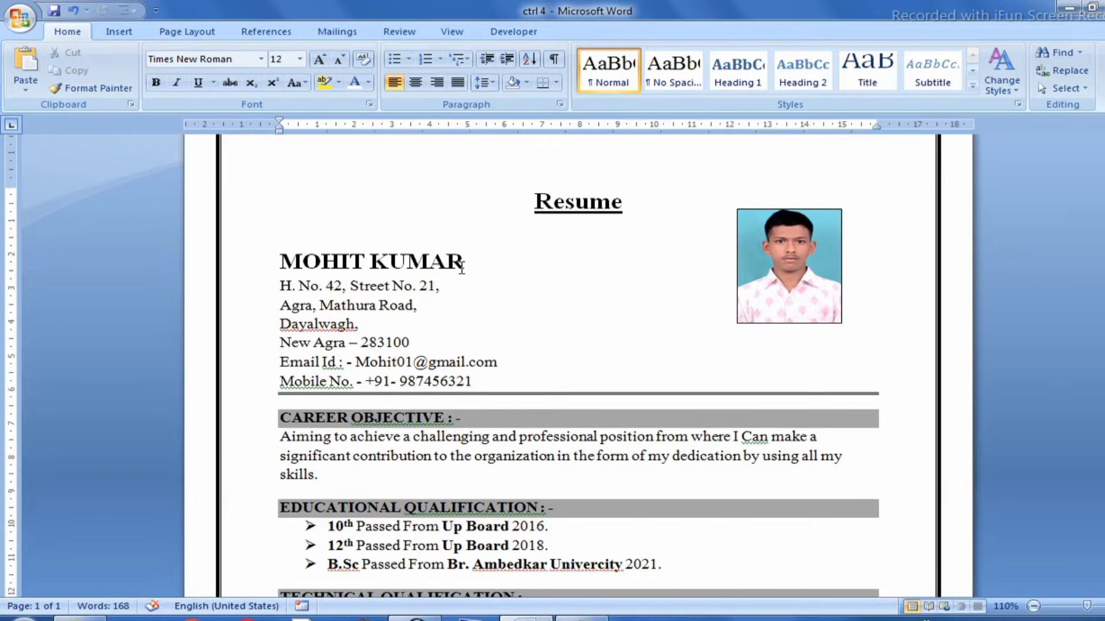
scroll(461, 269, up, 1)
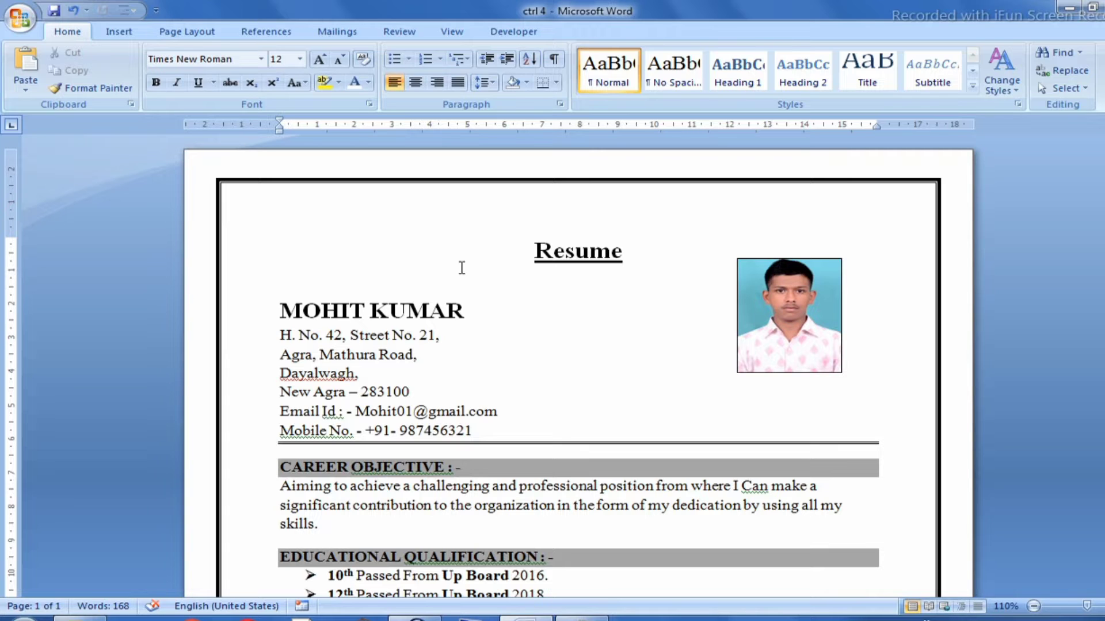
Step: Review the resume by selecting the address lines, the year 2016, personal details and signature
scroll(461, 267, down, 2)
drag(280, 224, 464, 225)
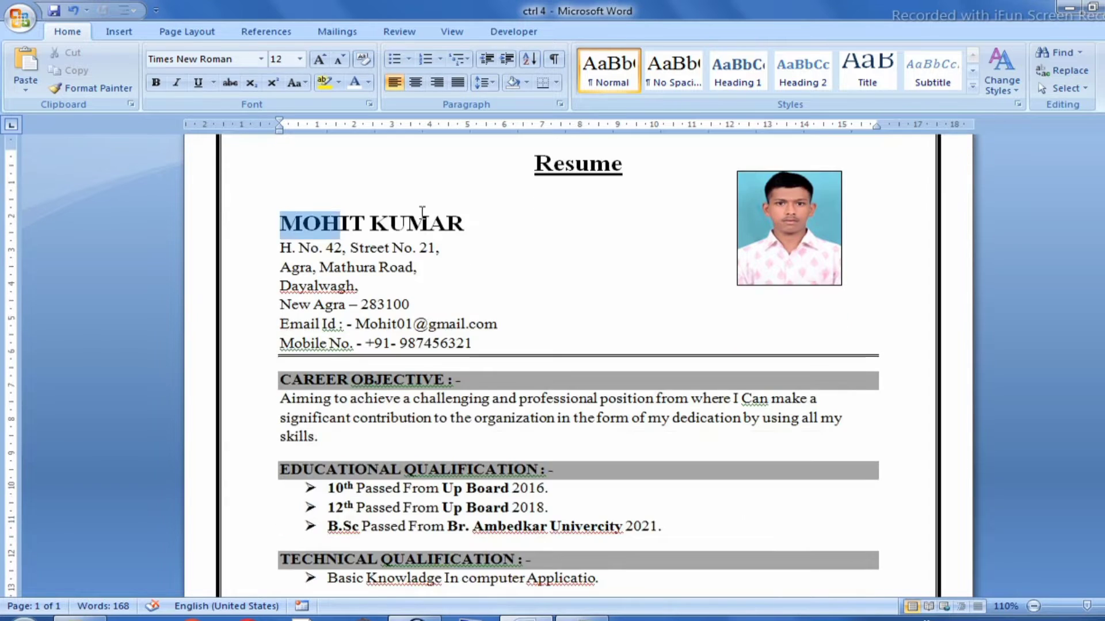
scroll(330, 311, down, 3)
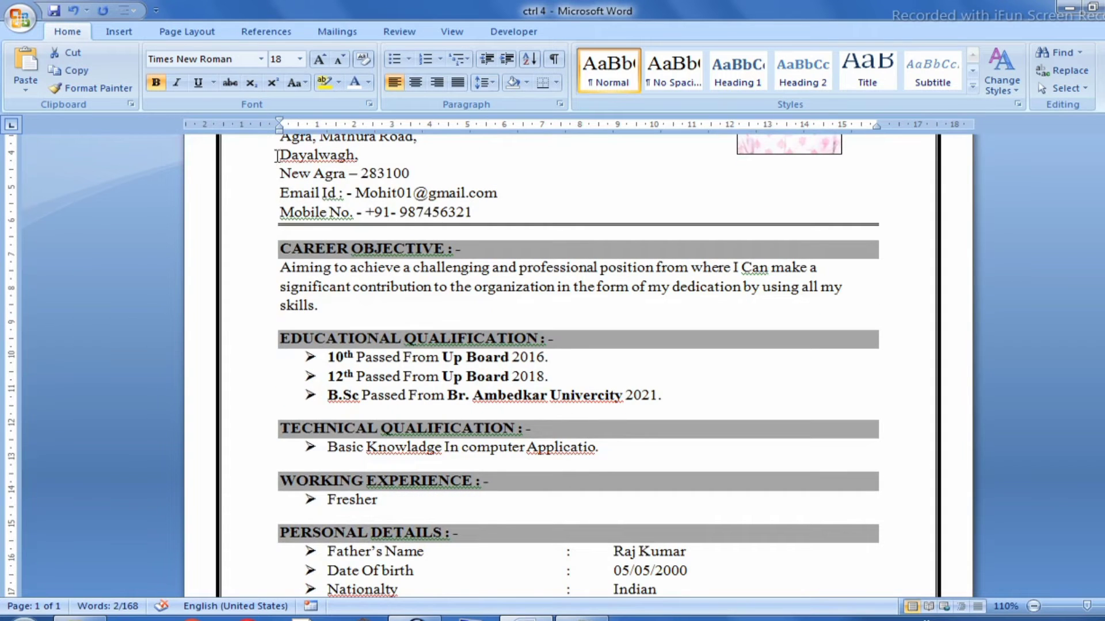
drag(279, 154, 466, 211)
scroll(466, 211, down, 2)
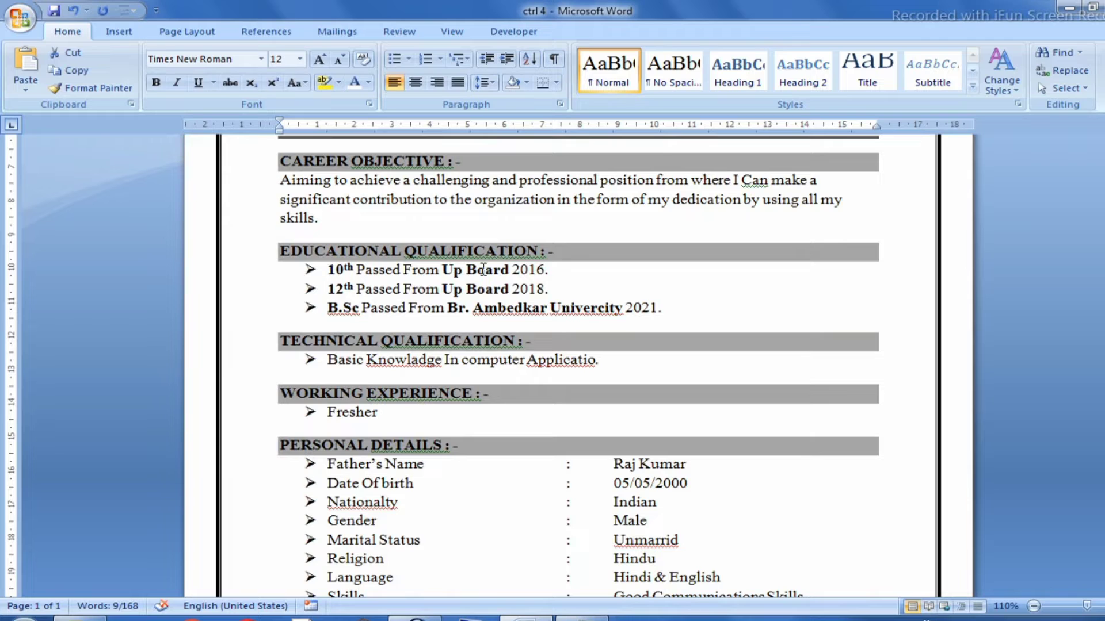
drag(513, 270, 539, 272)
scroll(575, 299, down, 2)
scroll(604, 322, down, 1)
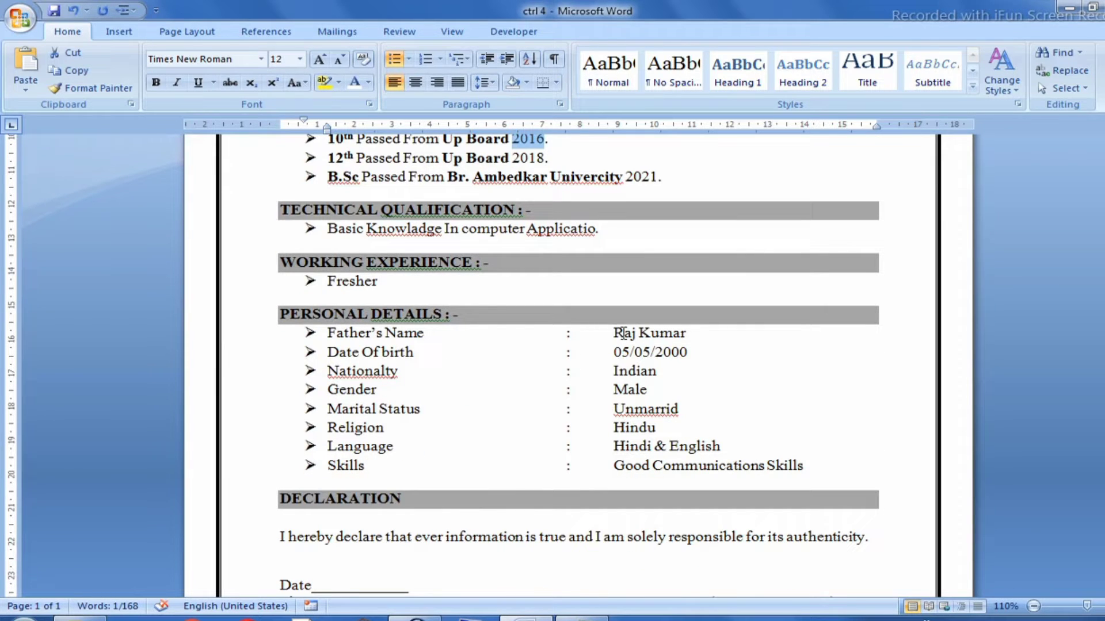
drag(613, 332, 812, 474)
scroll(672, 391, down, 2)
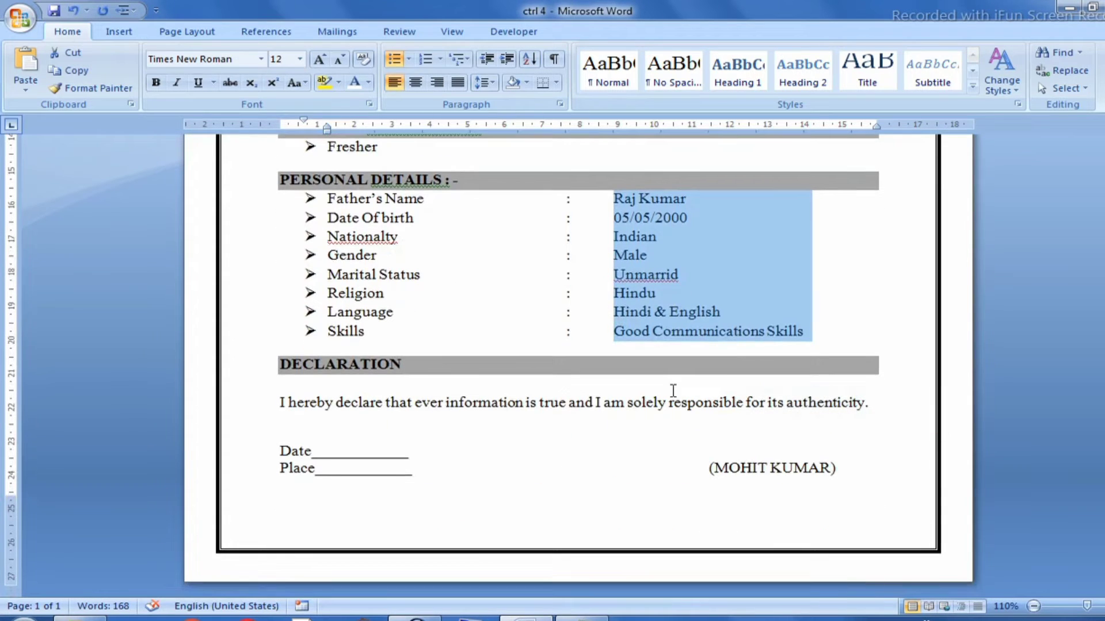
drag(706, 468, 810, 478)
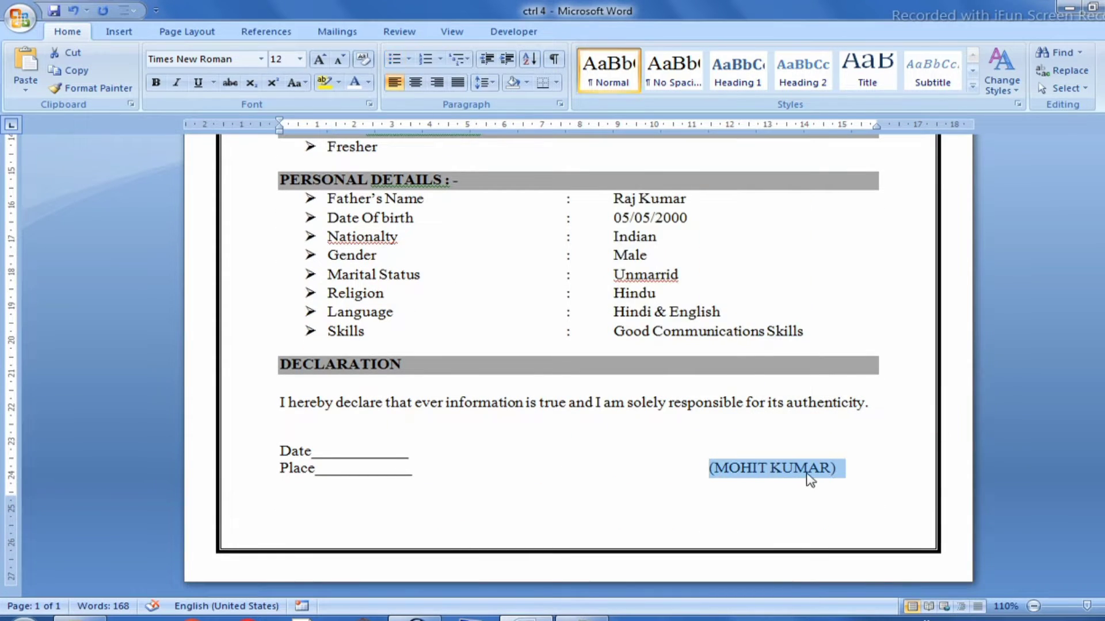
click(810, 477)
scroll(807, 472, up, 3)
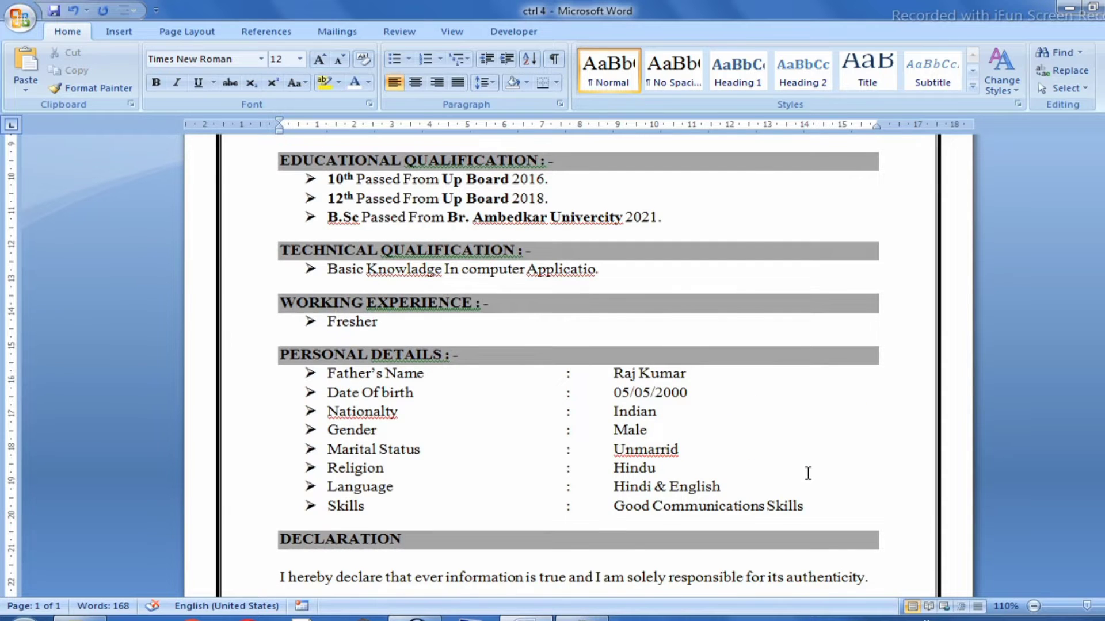
scroll(807, 473, up, 4)
scroll(805, 469, up, 3)
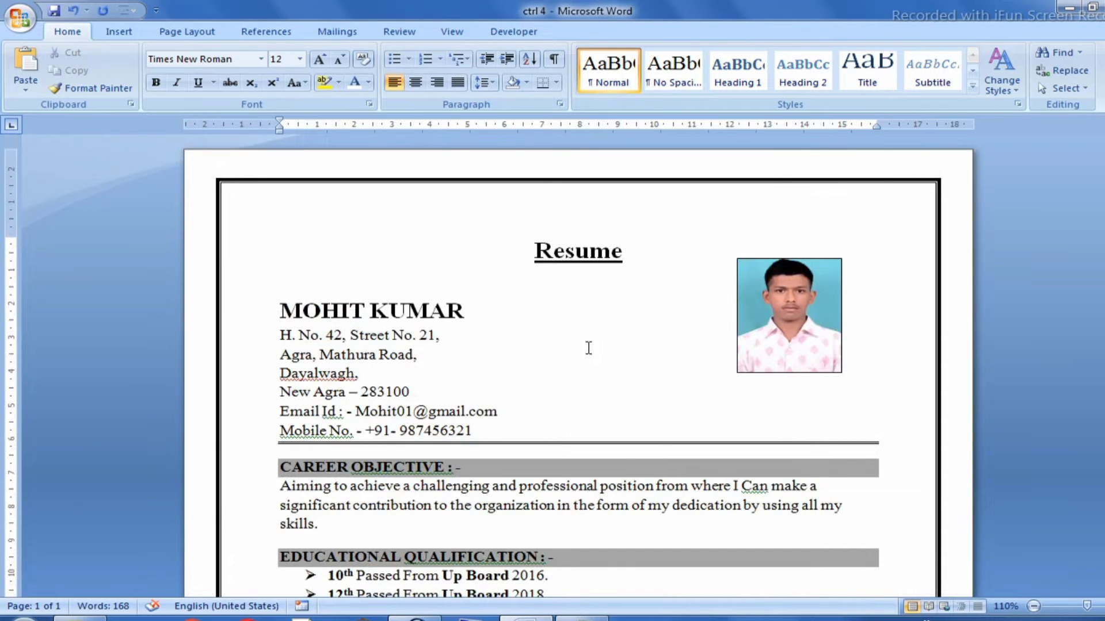
Step: Close ctrl 4 without saving and close the empty Word window
key(ctrl+w)
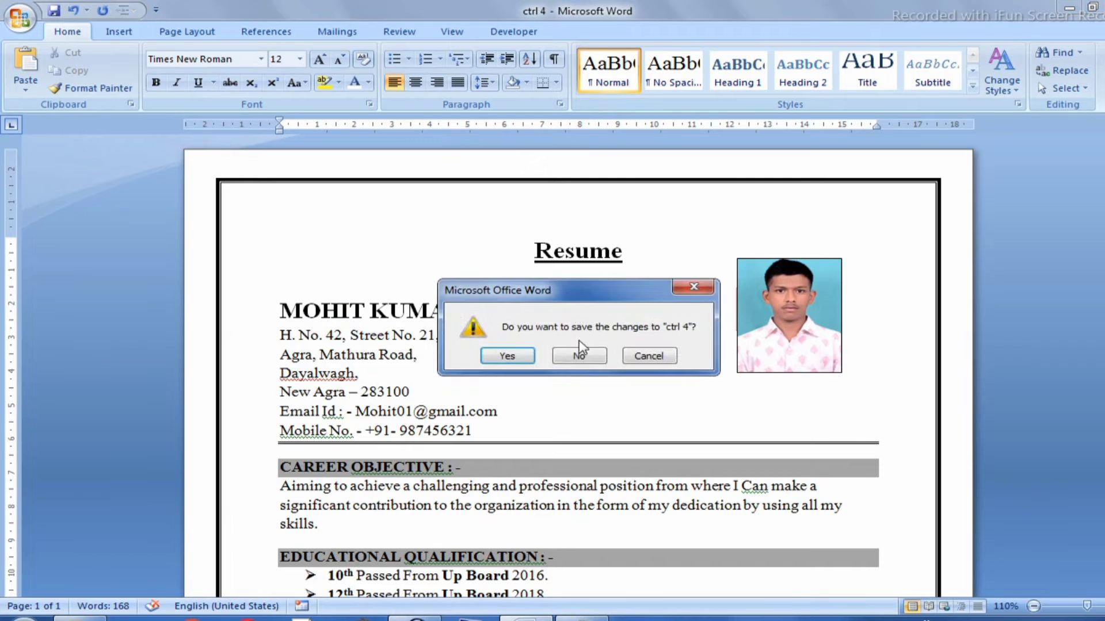
click(576, 352)
click(1065, 10)
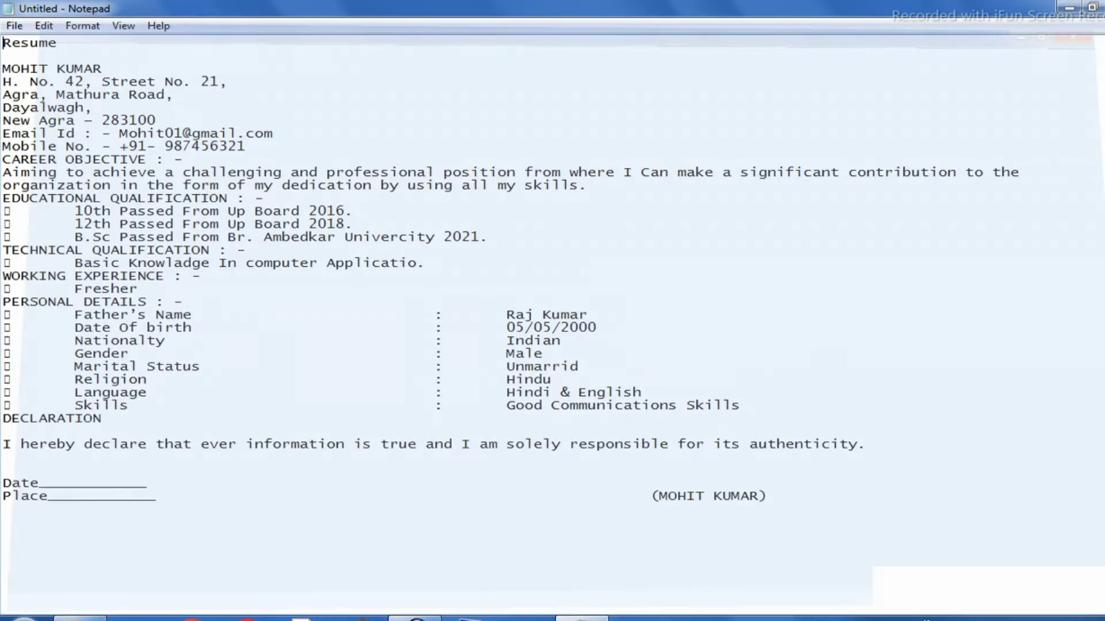
Step: Minimize Notepad and launch Microsoft Word from the Start menu
click(1069, 9)
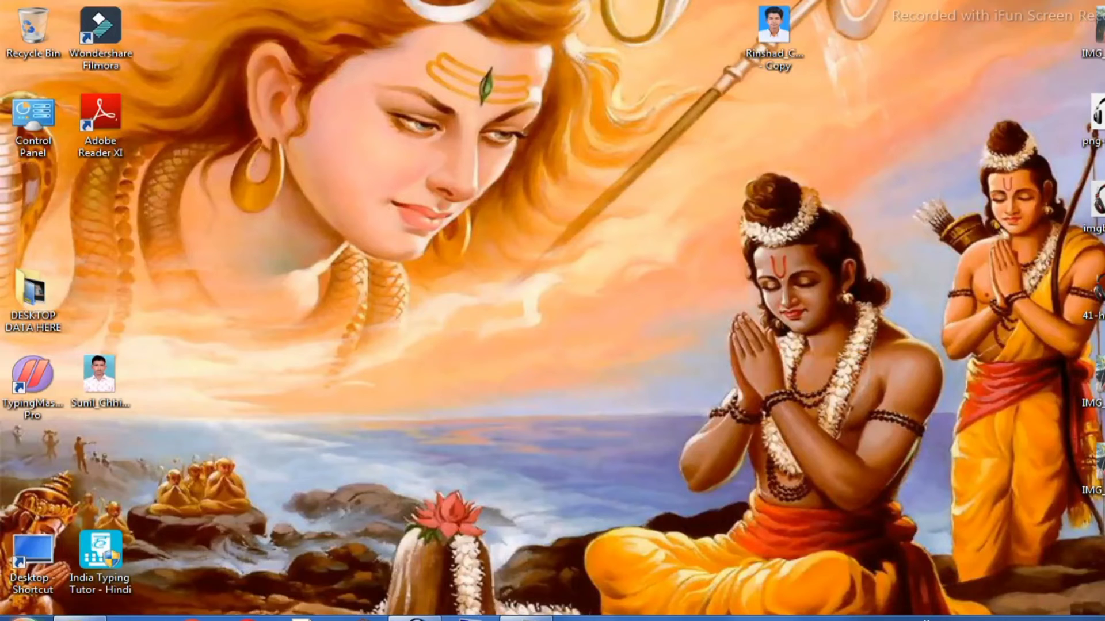
key(super)
click(148, 281)
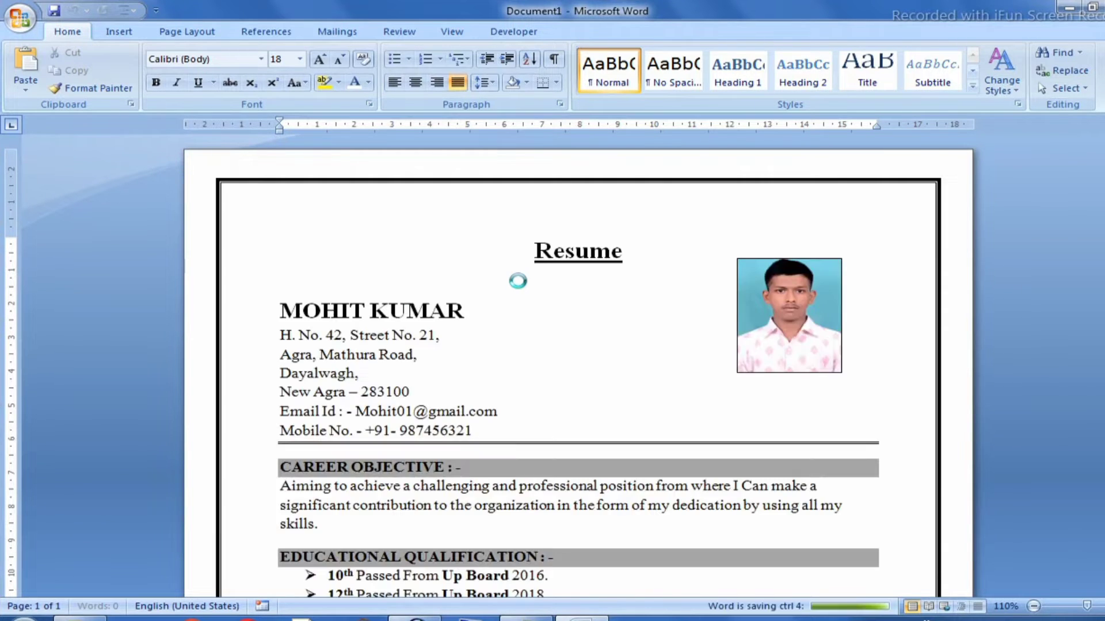
scroll(519, 282, up, 2)
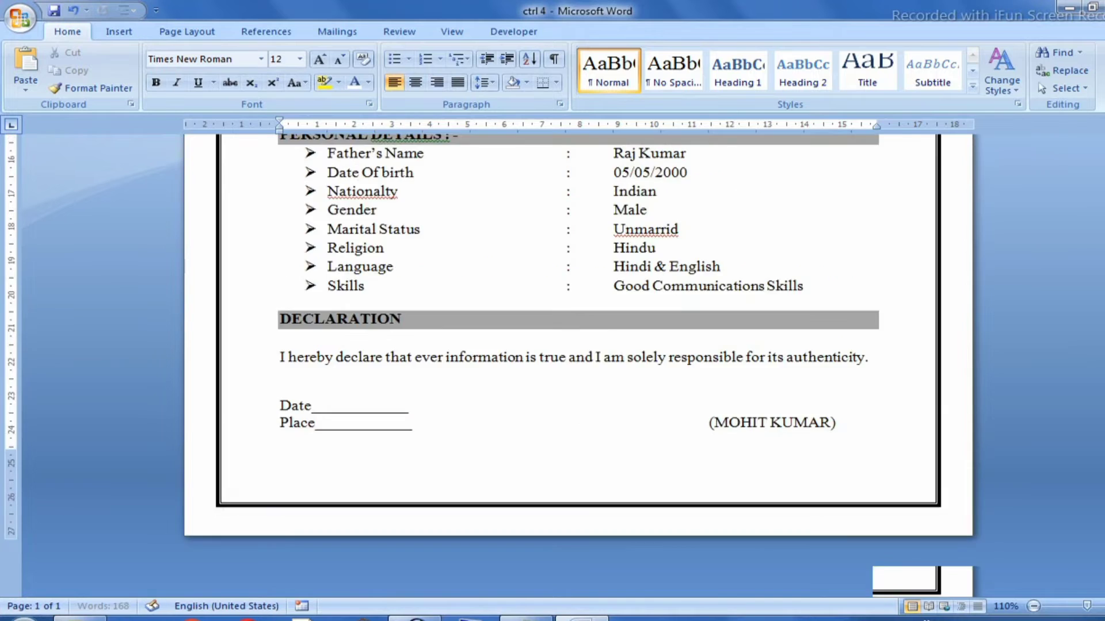
scroll(515, 285, up, 6)
scroll(512, 287, up, 3)
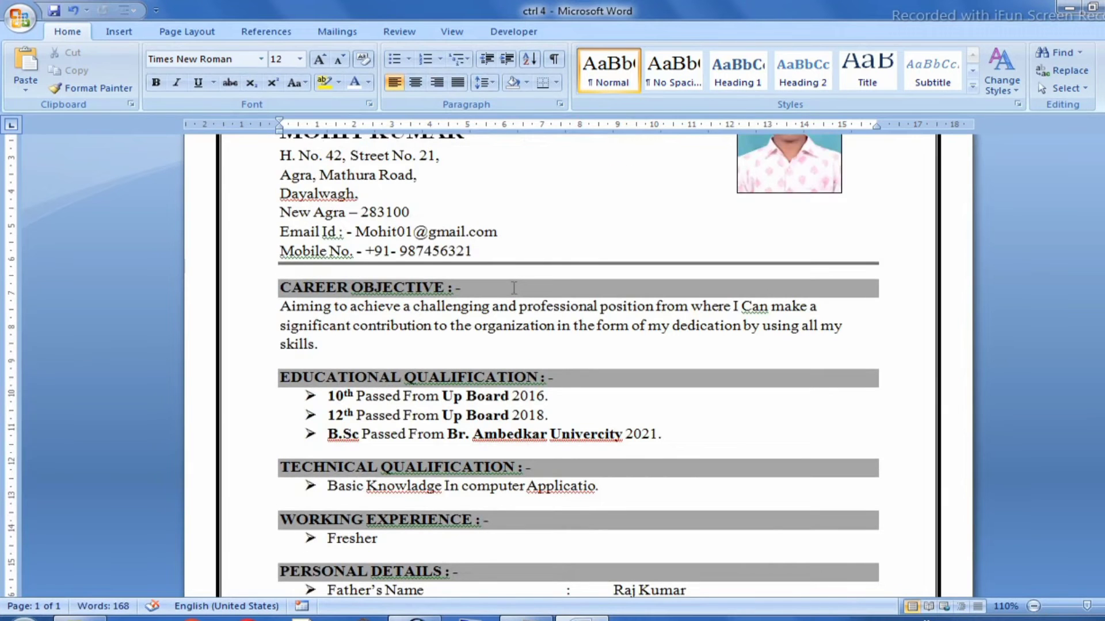
scroll(513, 289, up, 6)
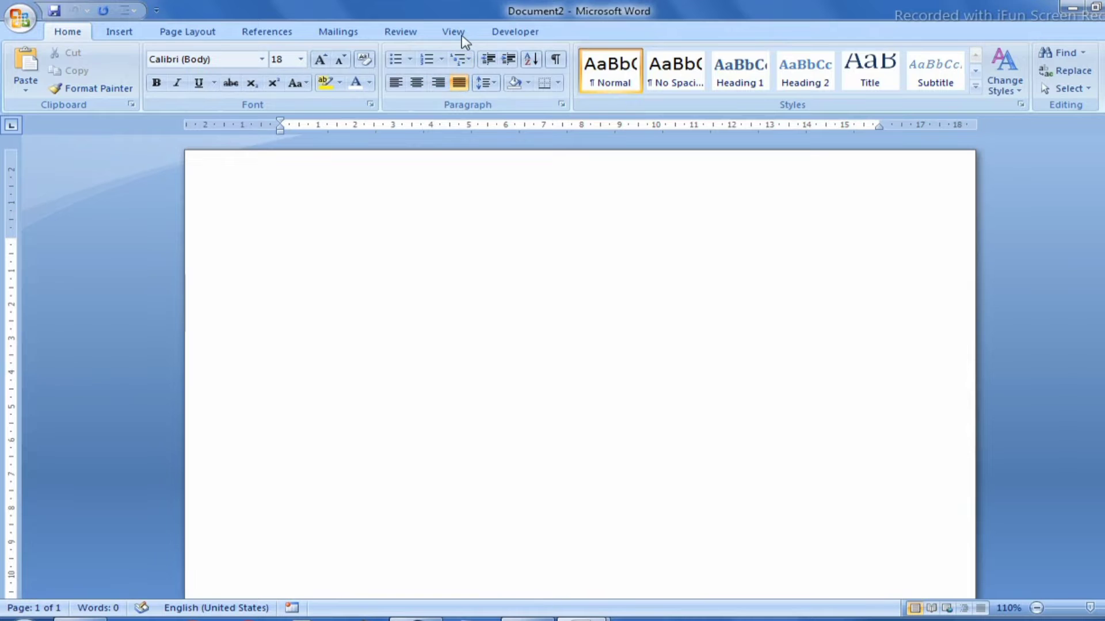
Step: Check the View tab's macros, then enable the Developer tab in Word Options
click(454, 33)
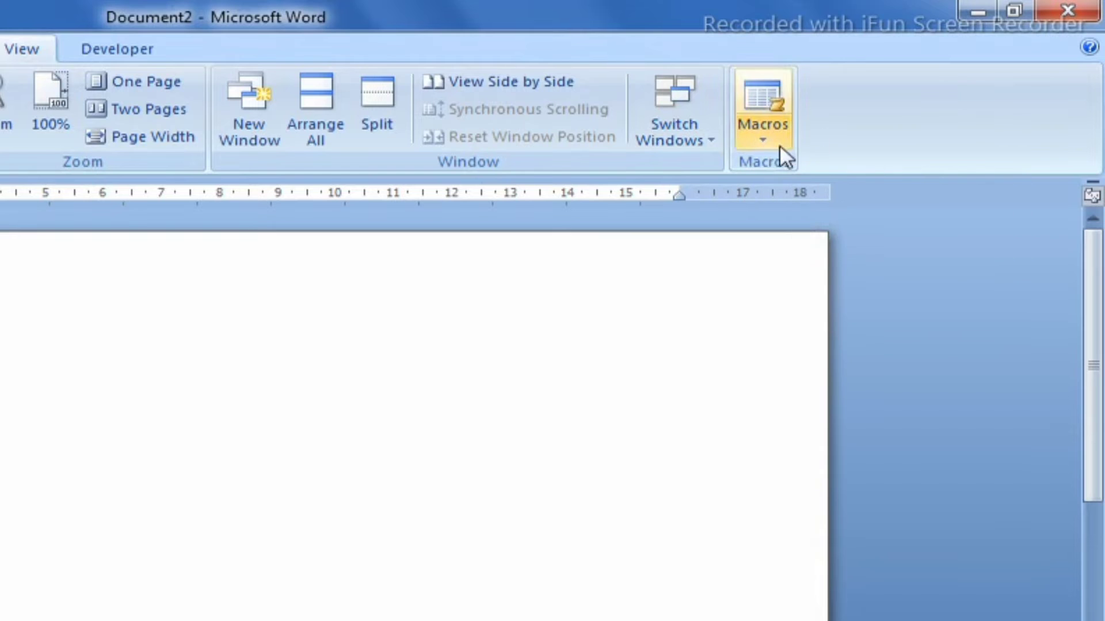
click(119, 48)
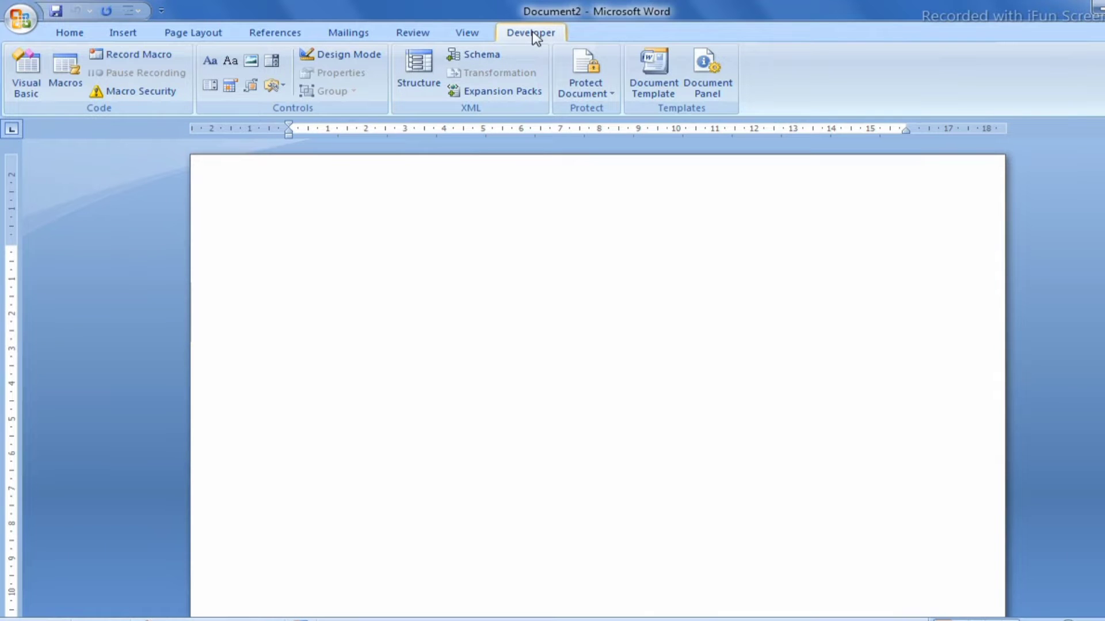
click(17, 26)
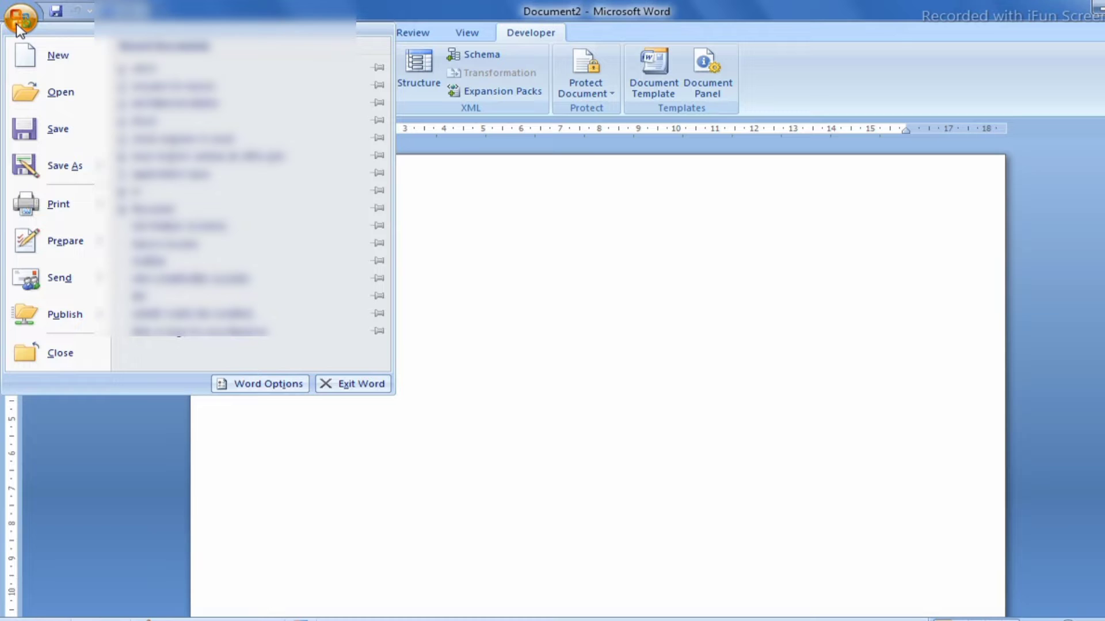
click(266, 384)
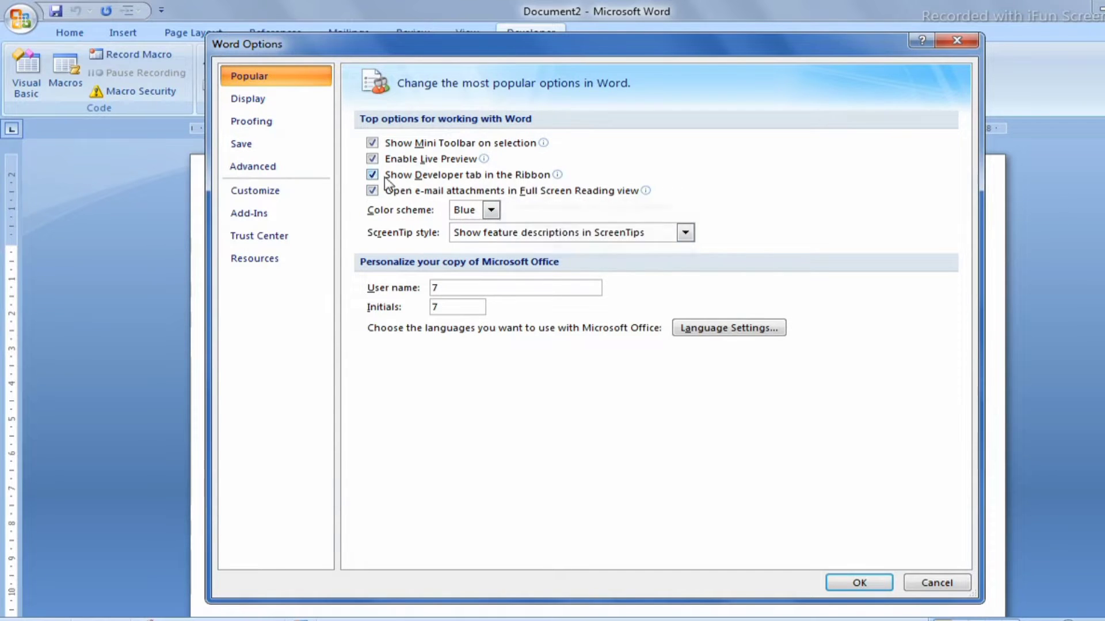
click(859, 583)
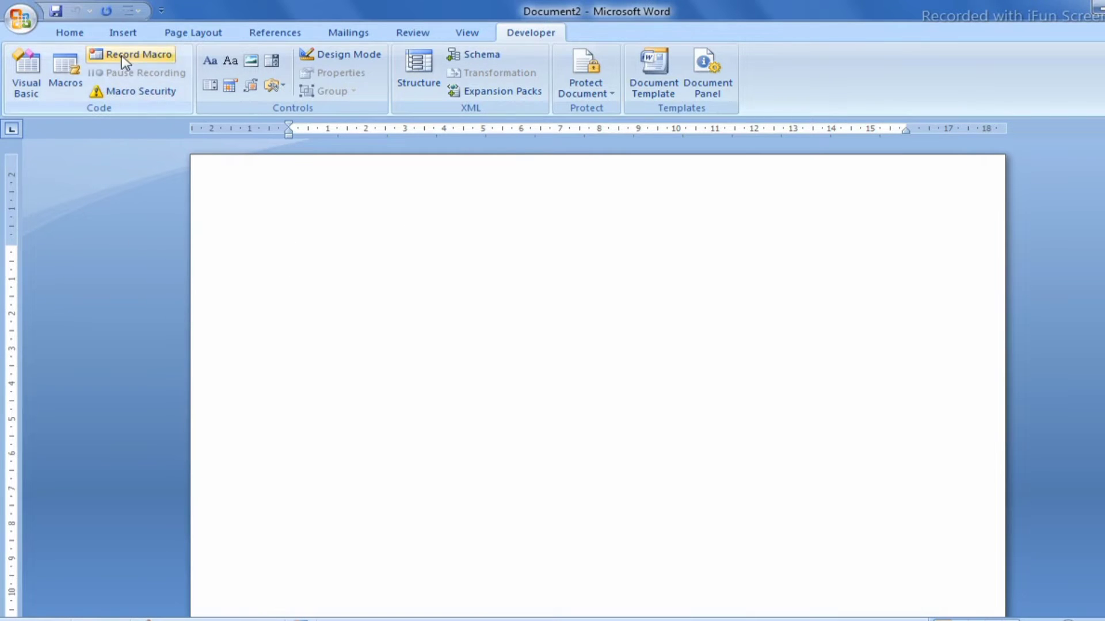
Step: Start recording Macro4 with the keyboard shortcut Ctrl+Num 5 assigned
click(138, 56)
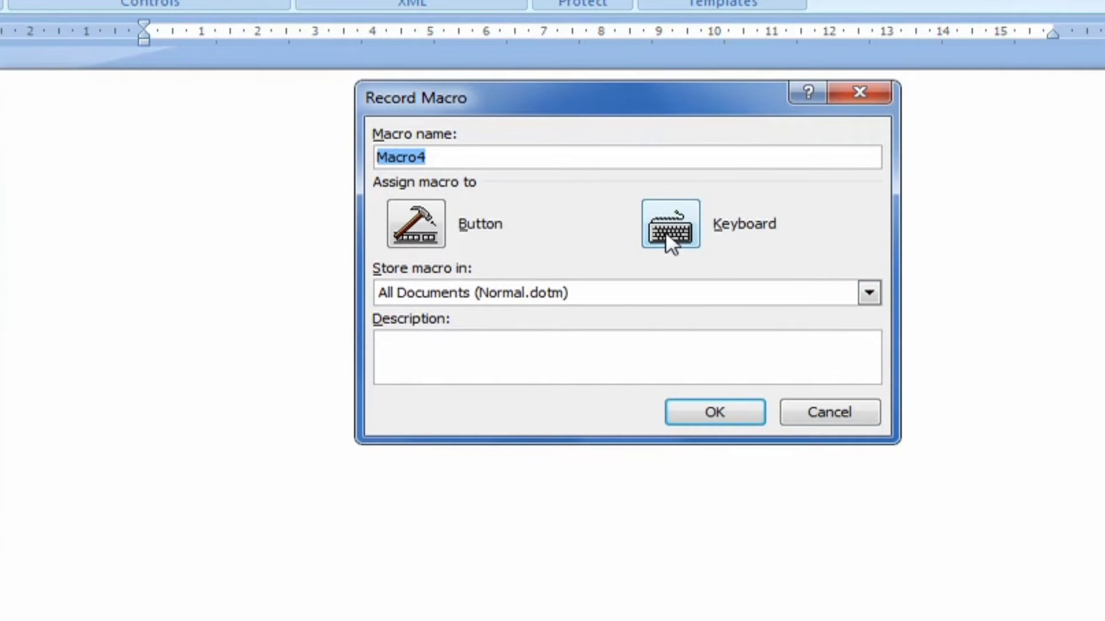
click(681, 238)
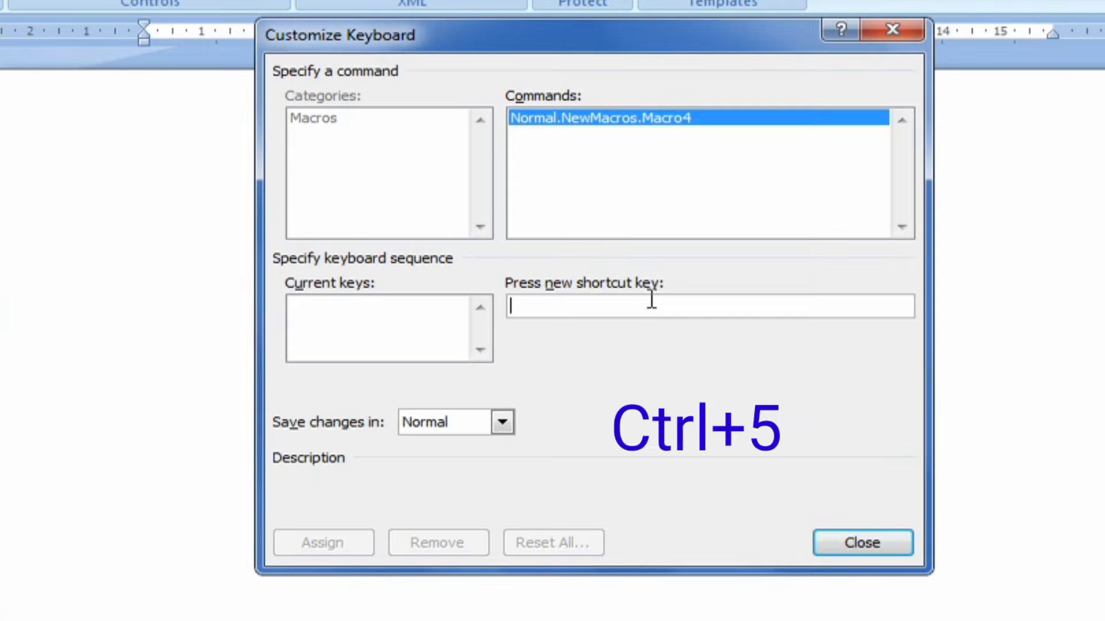
key(ctrl+KP_5)
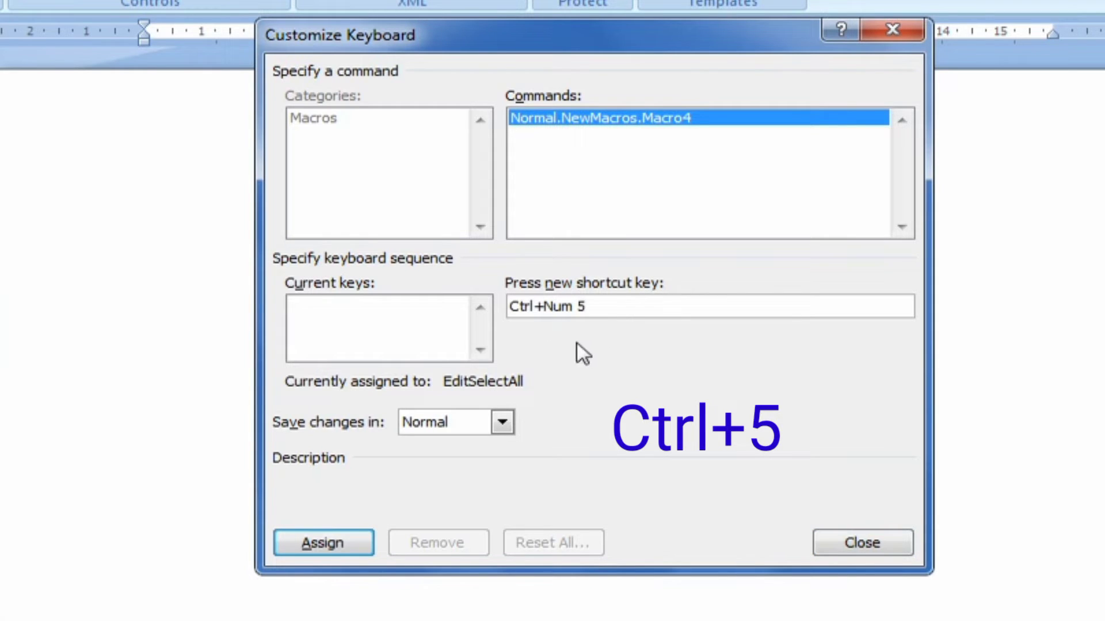
click(321, 544)
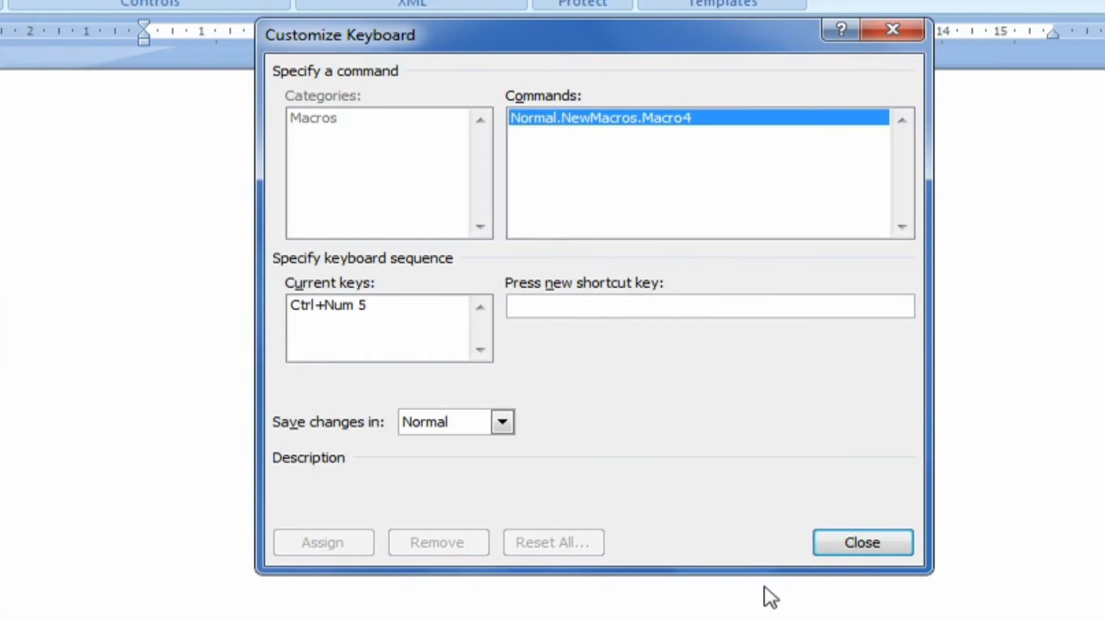
click(857, 544)
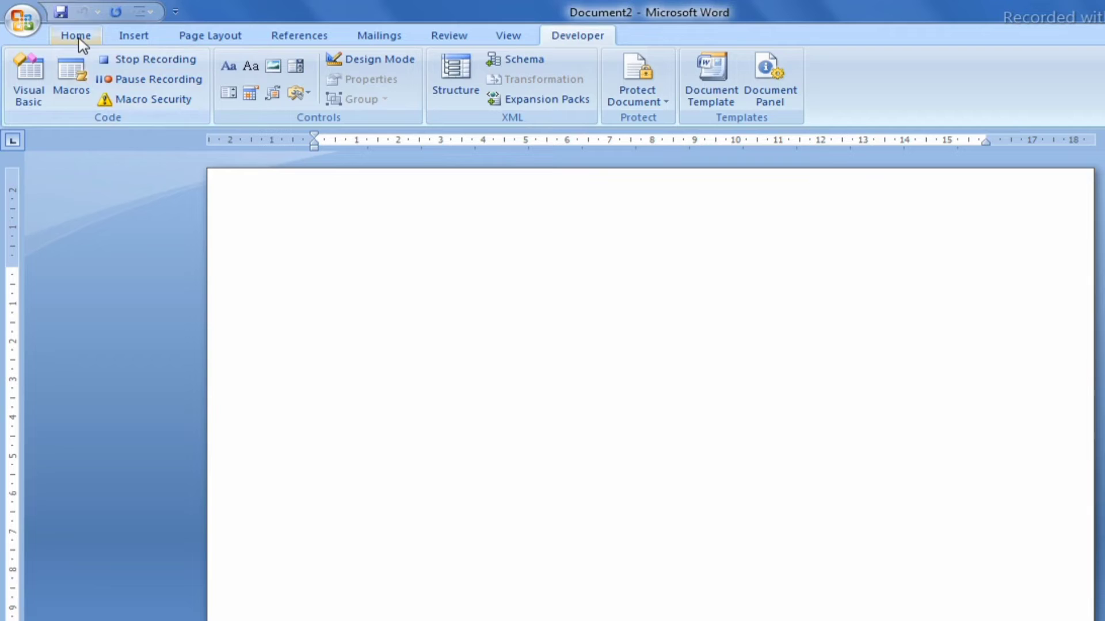
Step: Keep Calibri (Body) and set the font size to 14 pt
click(77, 37)
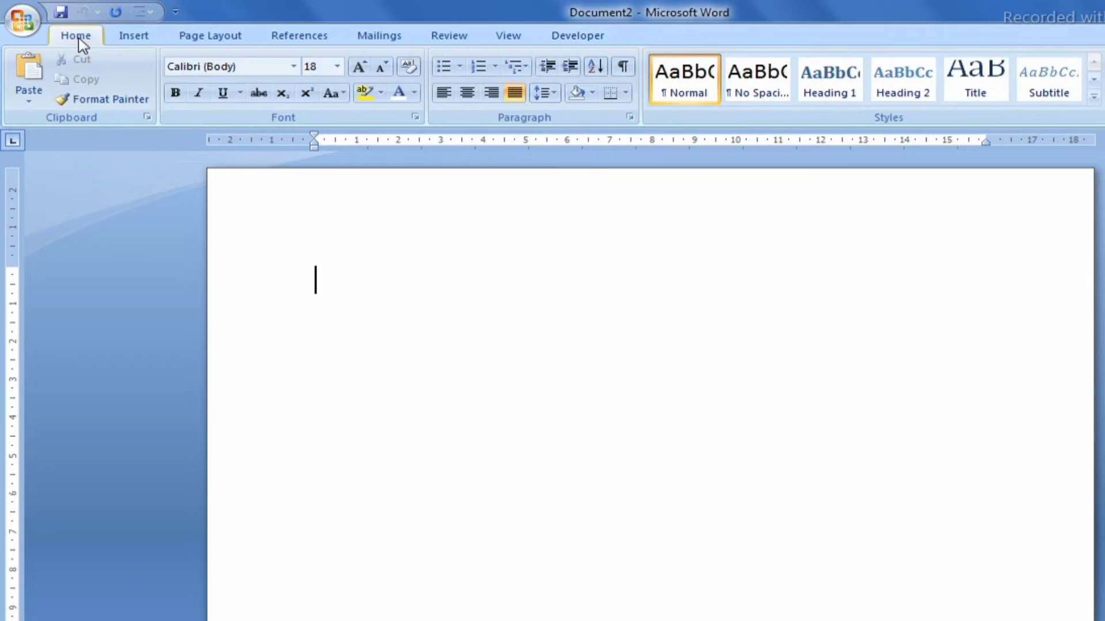
click(294, 66)
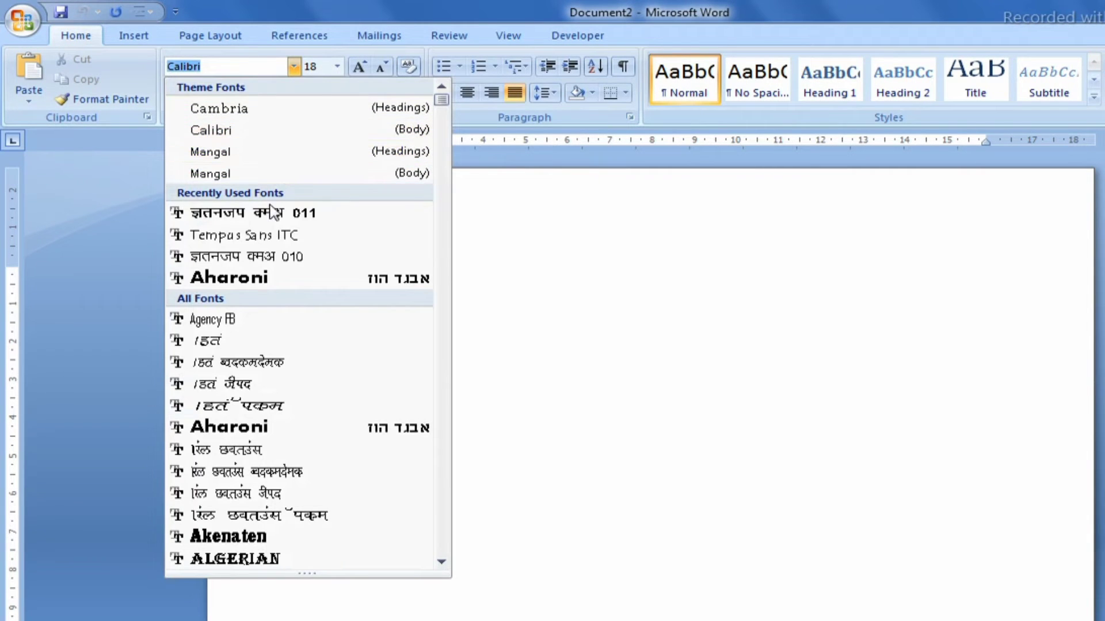
click(240, 137)
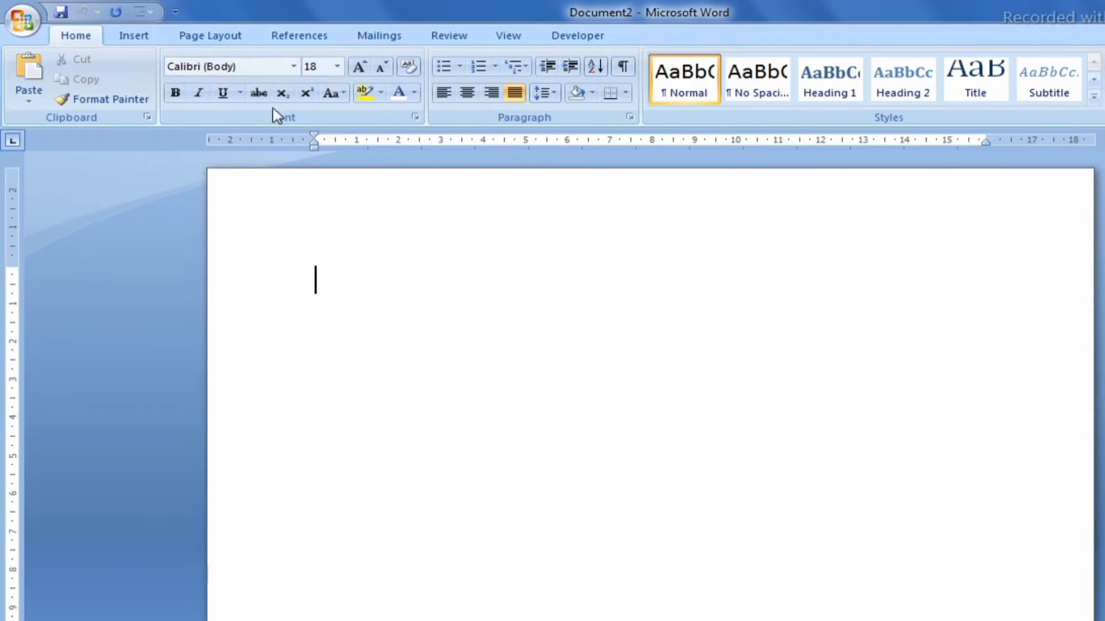
click(380, 67)
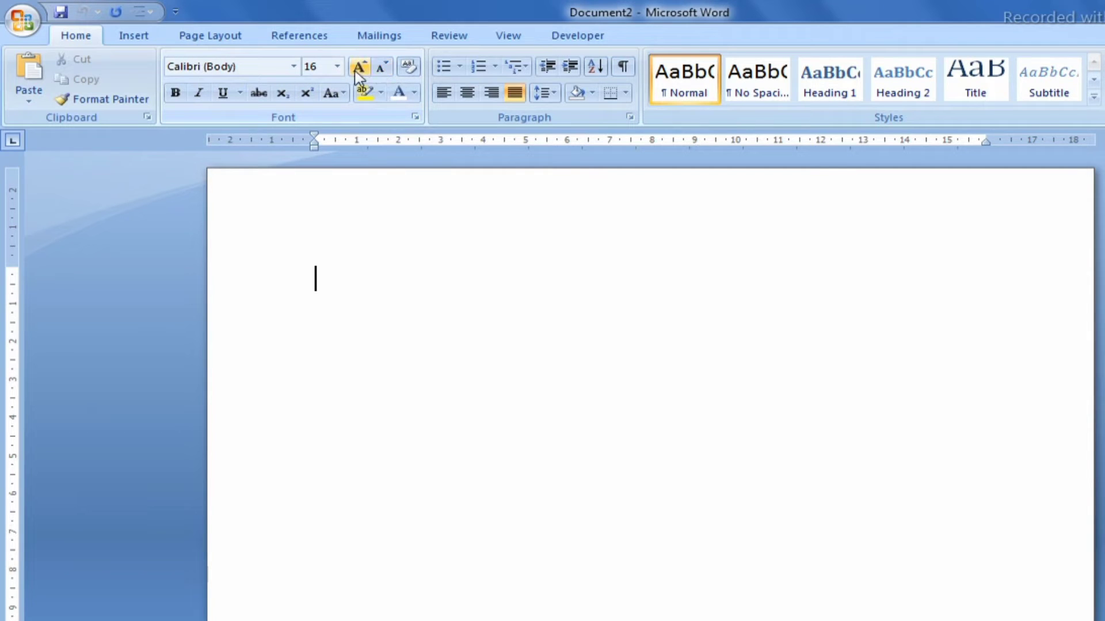
click(338, 68)
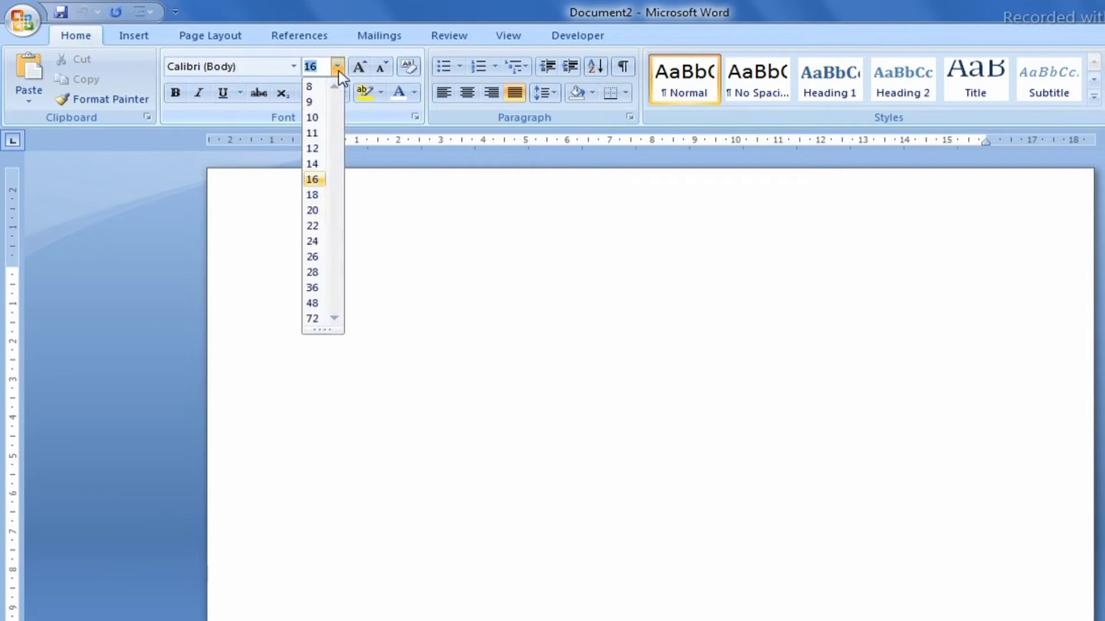
click(320, 164)
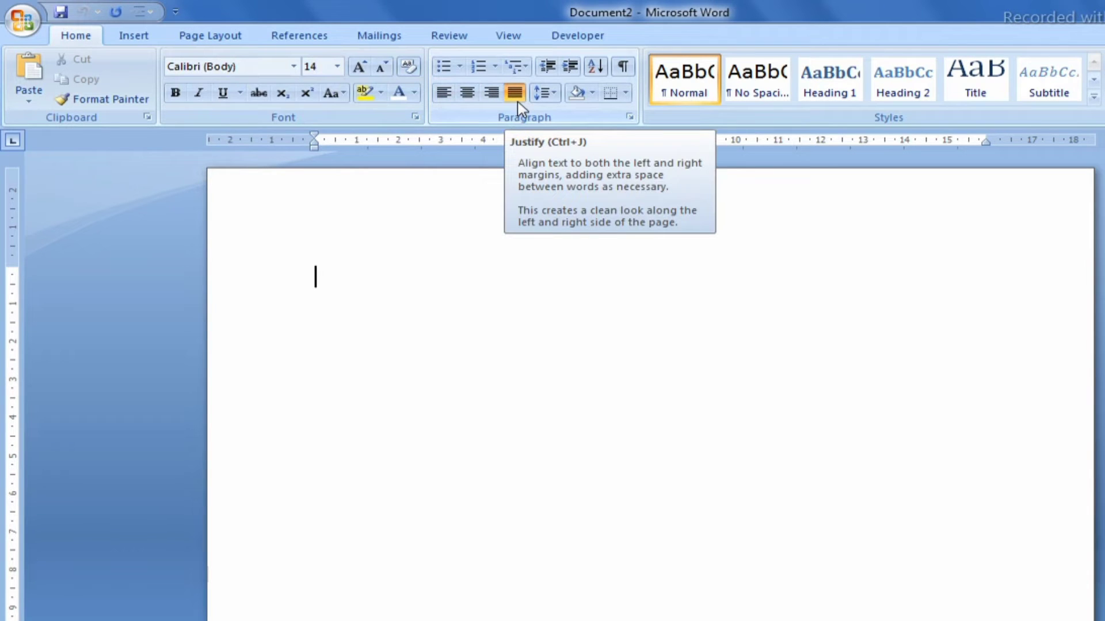
Step: Set the page to A4 paper, portrait orientation and Normal 2.54 cm margins
click(215, 37)
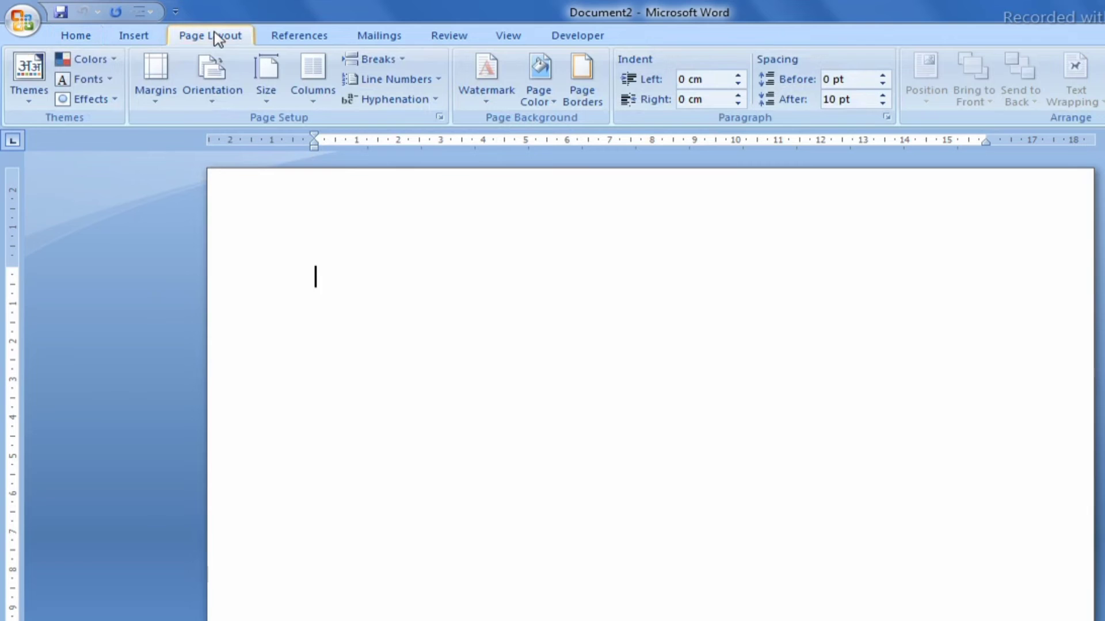
click(270, 95)
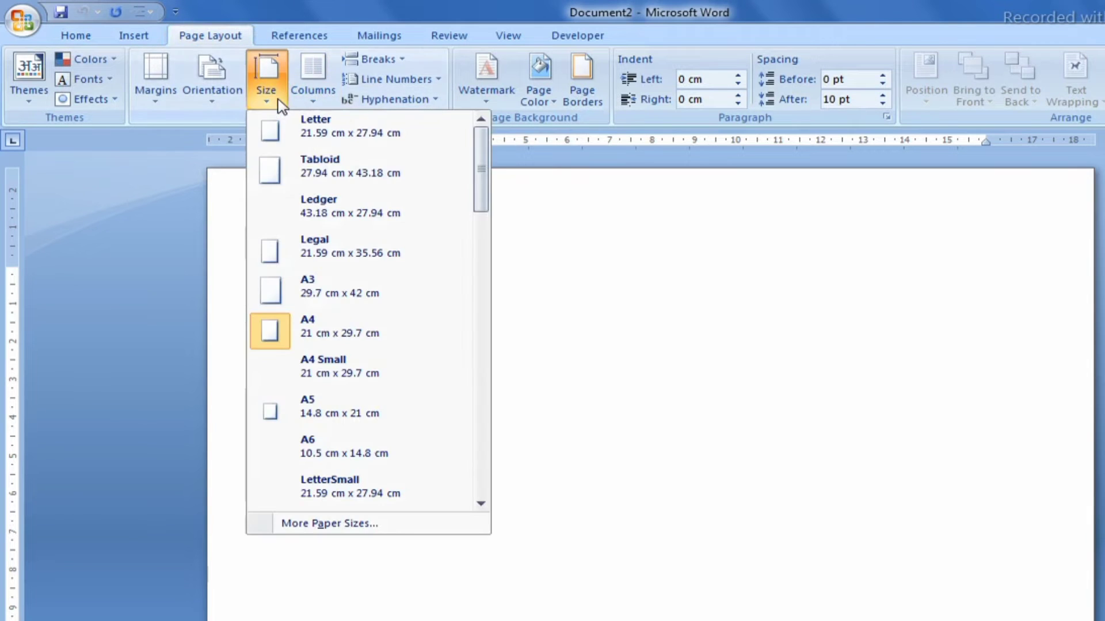
click(328, 337)
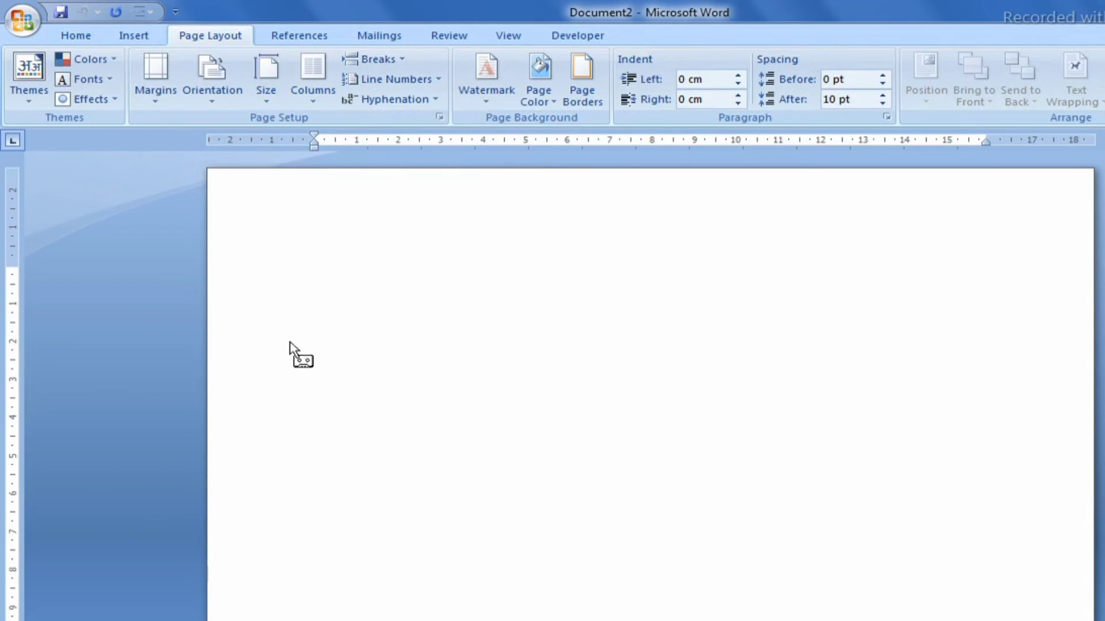
click(208, 101)
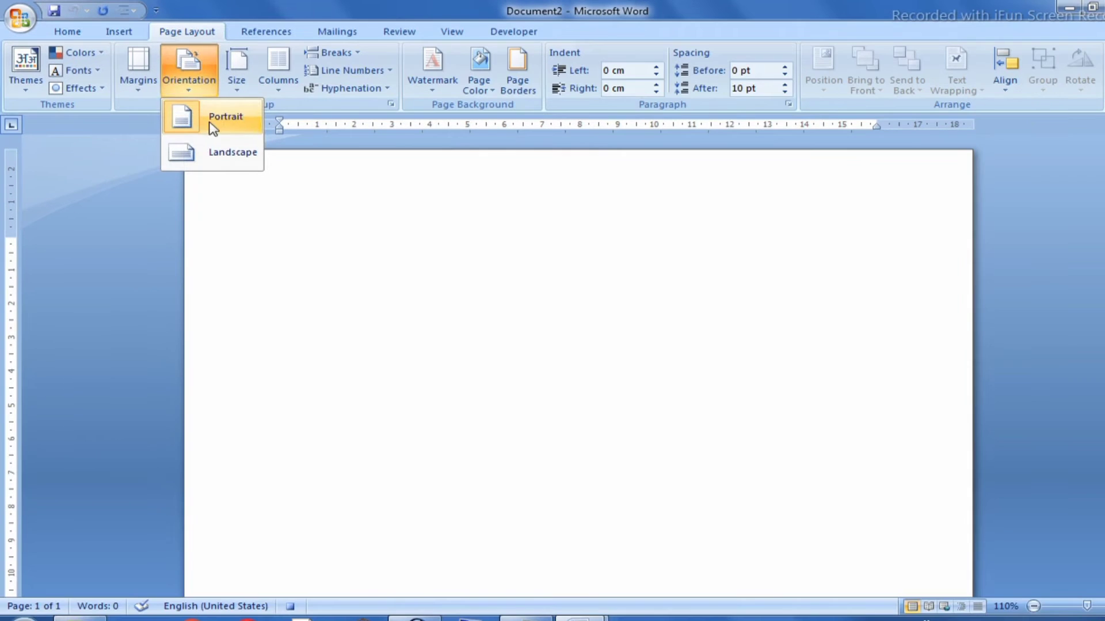
click(273, 137)
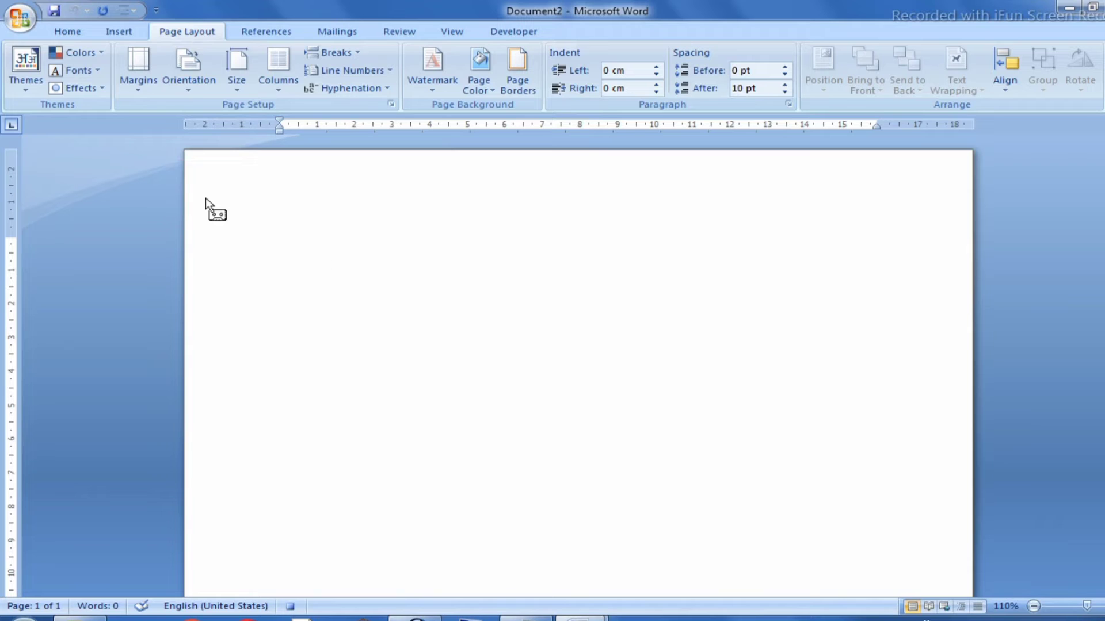
click(147, 98)
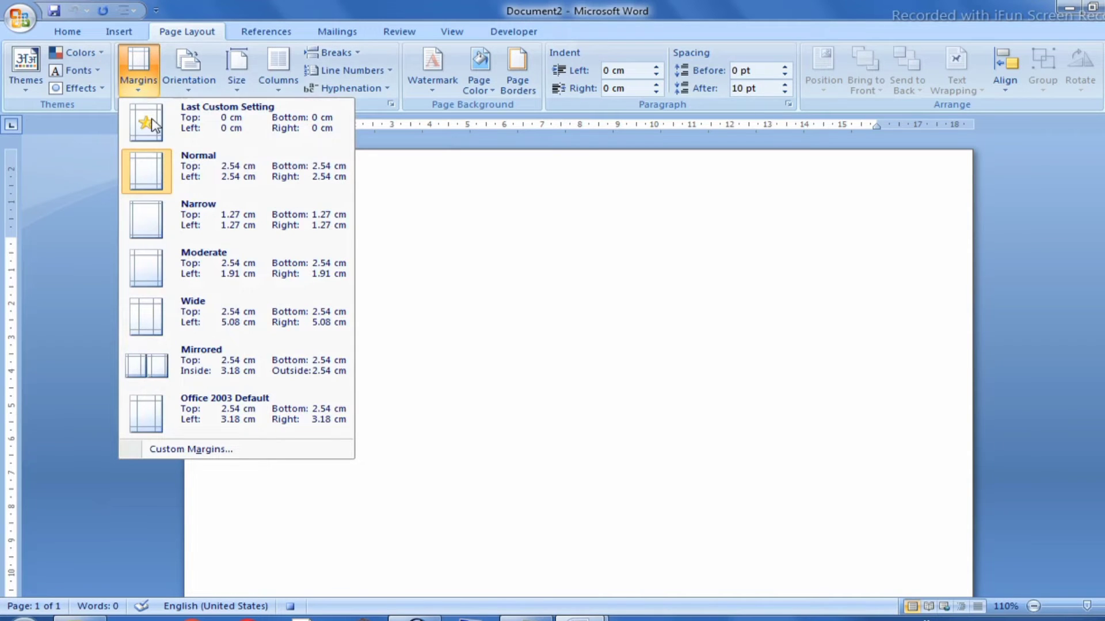
click(182, 172)
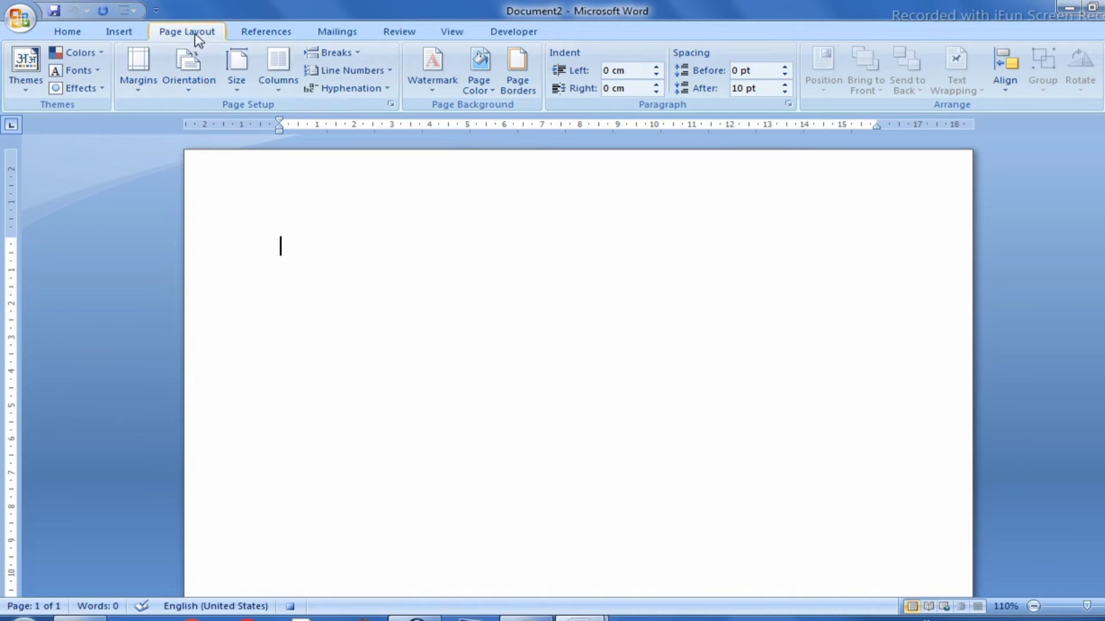
Step: Add a thick solid Box page border 3 pt wide
click(522, 88)
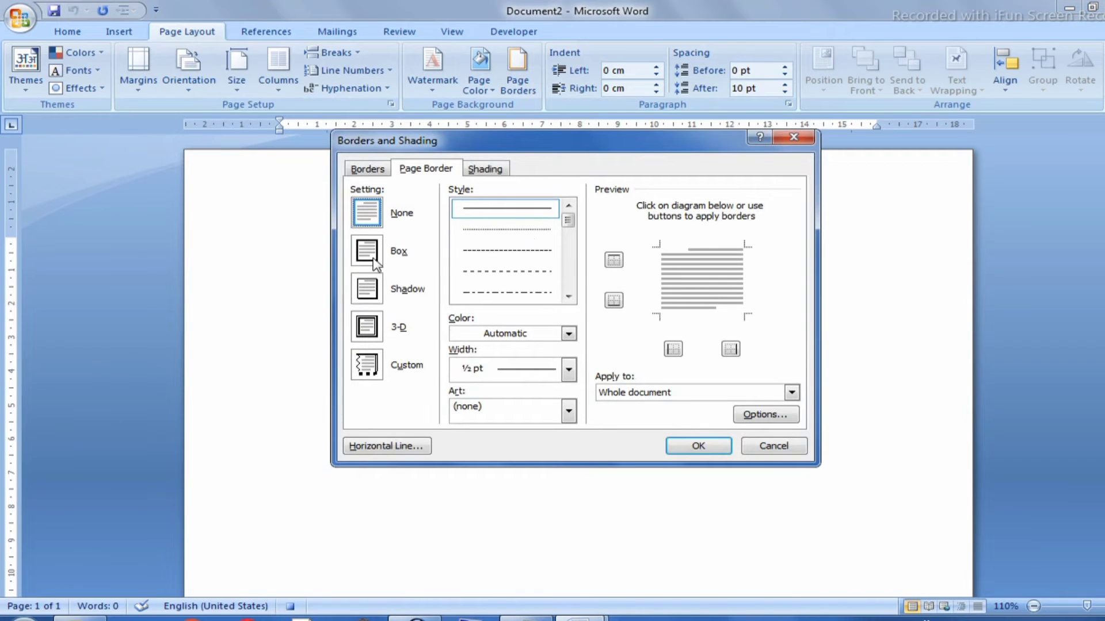
click(367, 251)
click(568, 297)
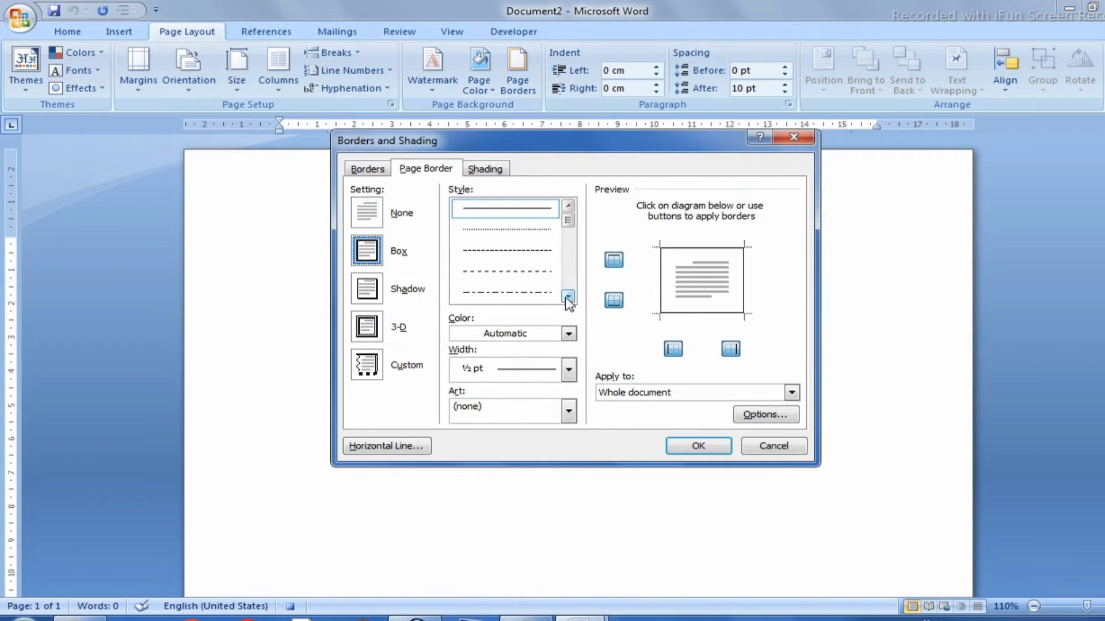
click(568, 296)
click(568, 297)
click(568, 297)
click(567, 297)
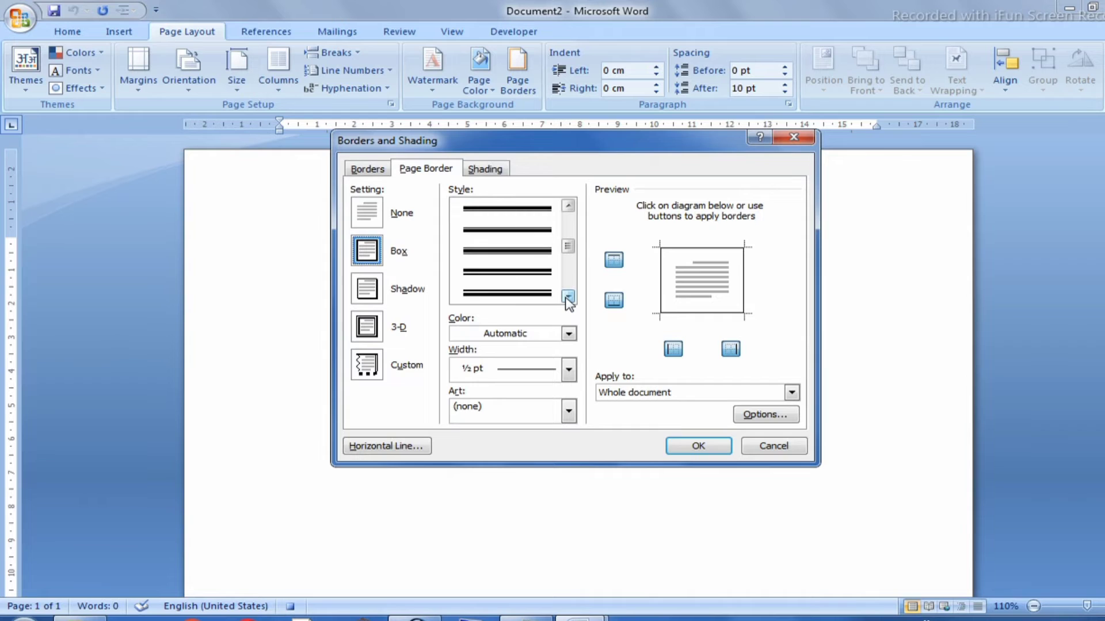
click(513, 208)
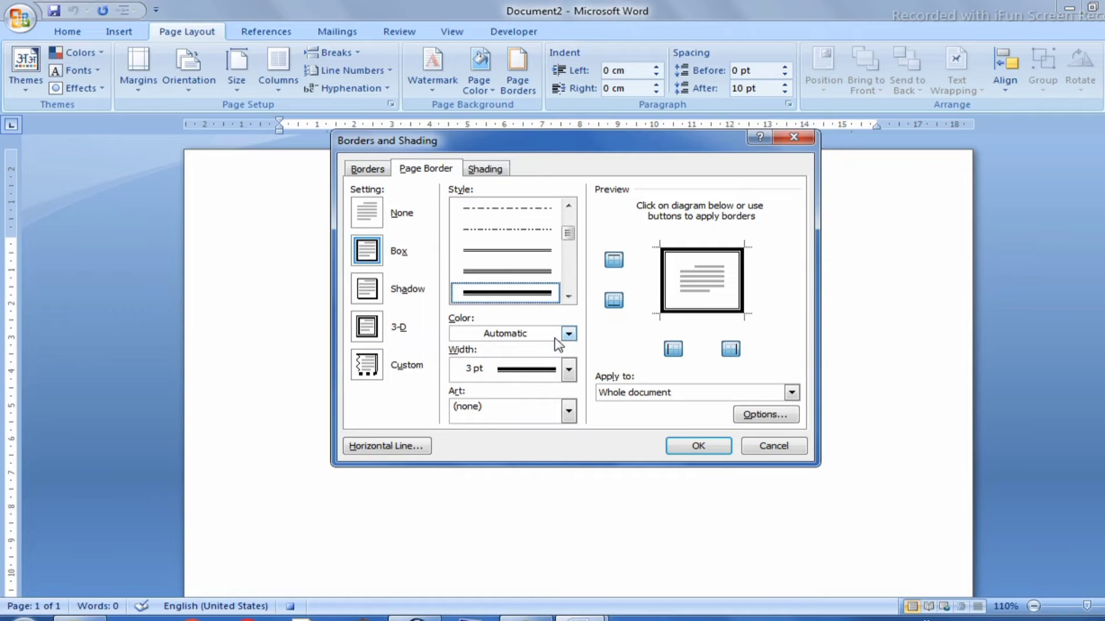
click(568, 369)
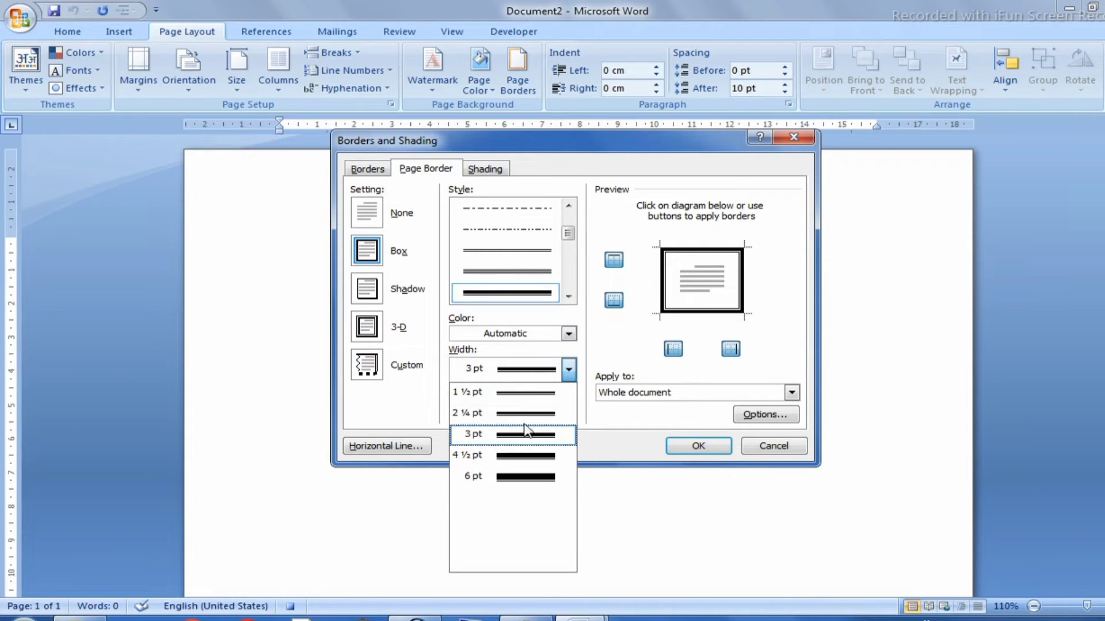
click(527, 437)
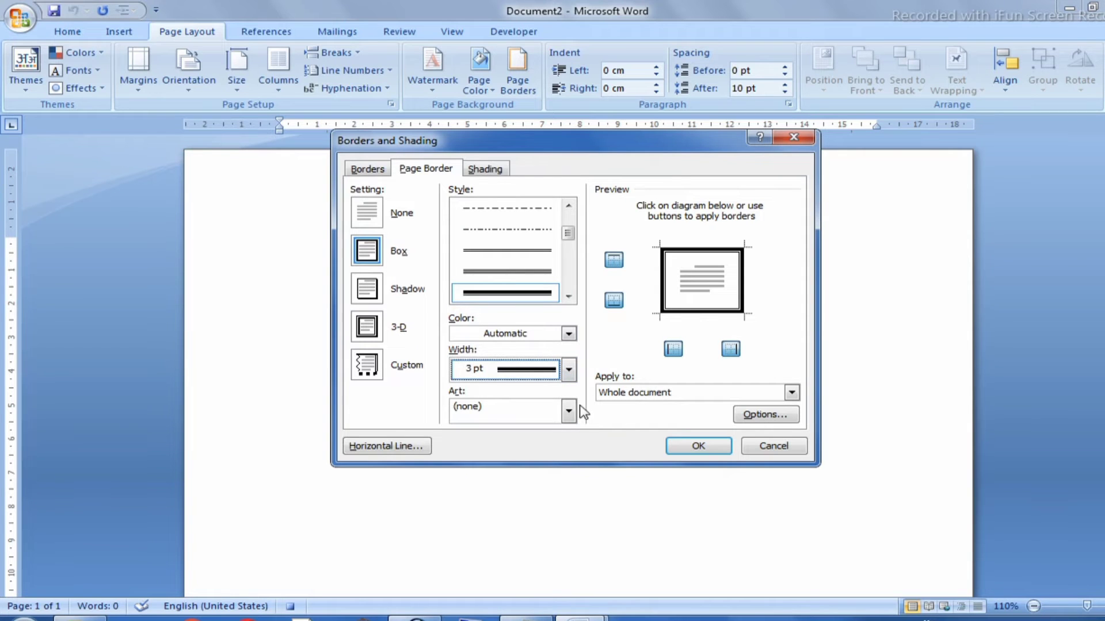
click(694, 449)
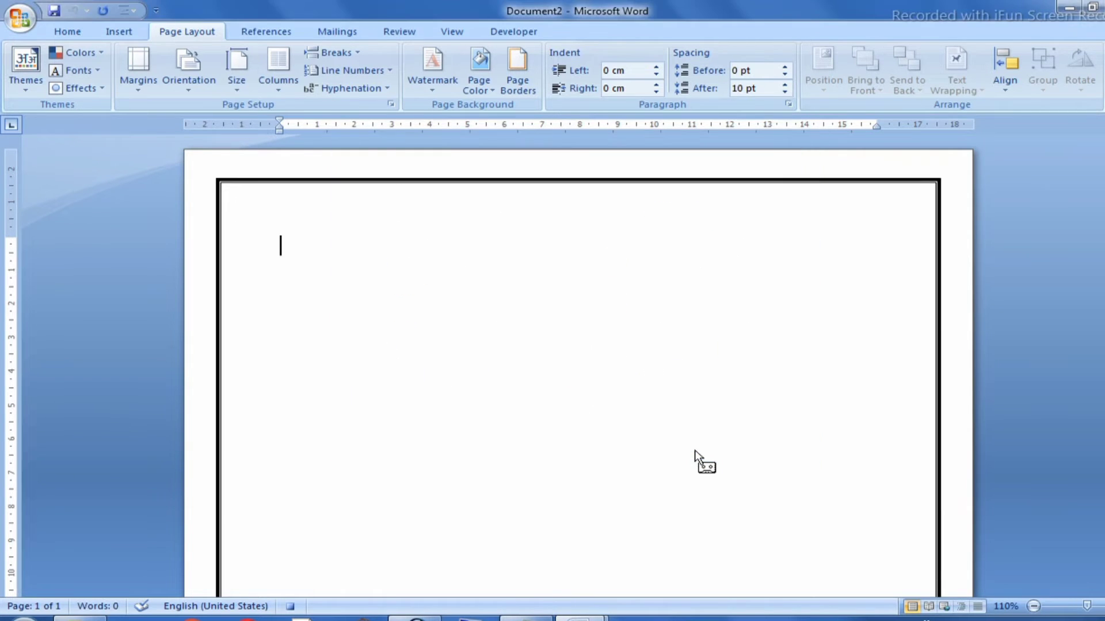
ctrl+scroll(615, 389, down, 5)
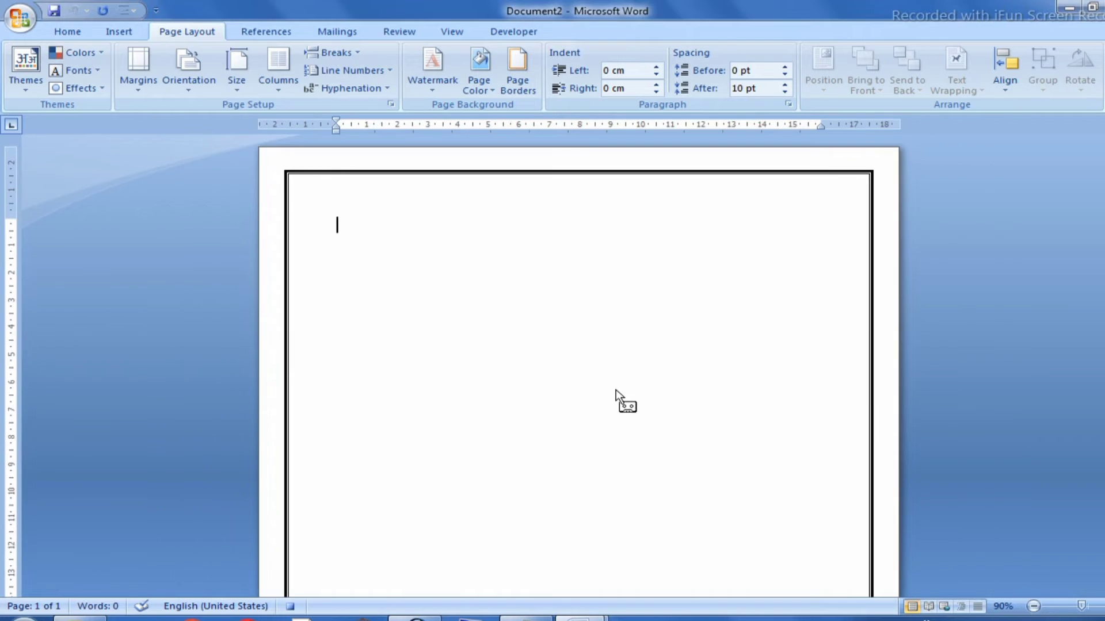
ctrl+scroll(578, 385, up, 3)
Step: Type a centred 'Resume' heading at the top of the bordered page
ctrl+scroll(578, 384, up, 3)
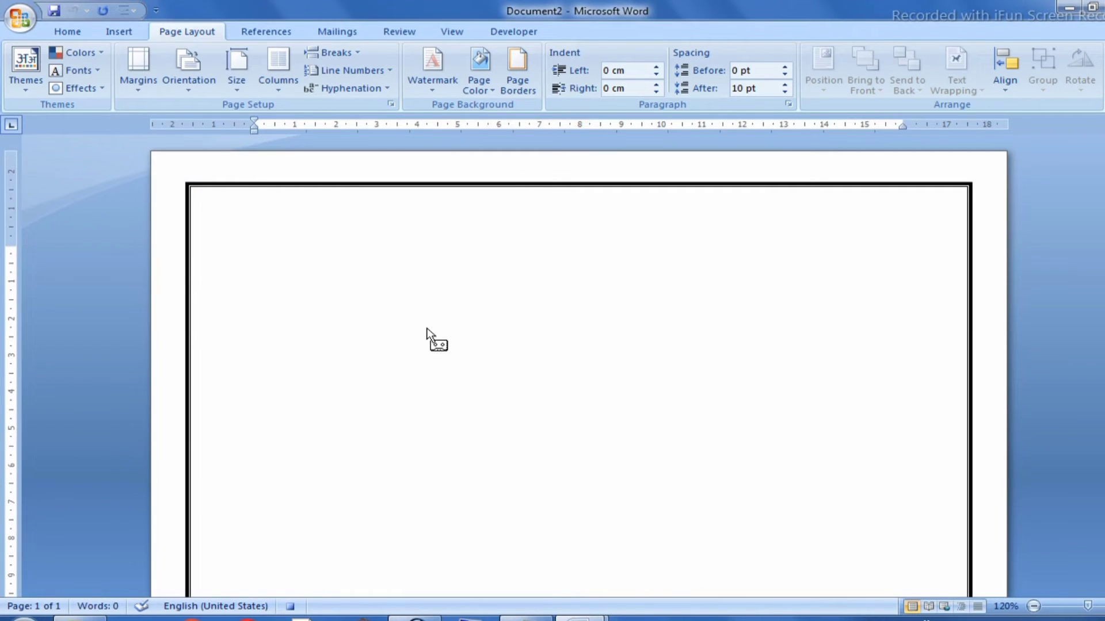
key(ctrl+e)
text(Resum)
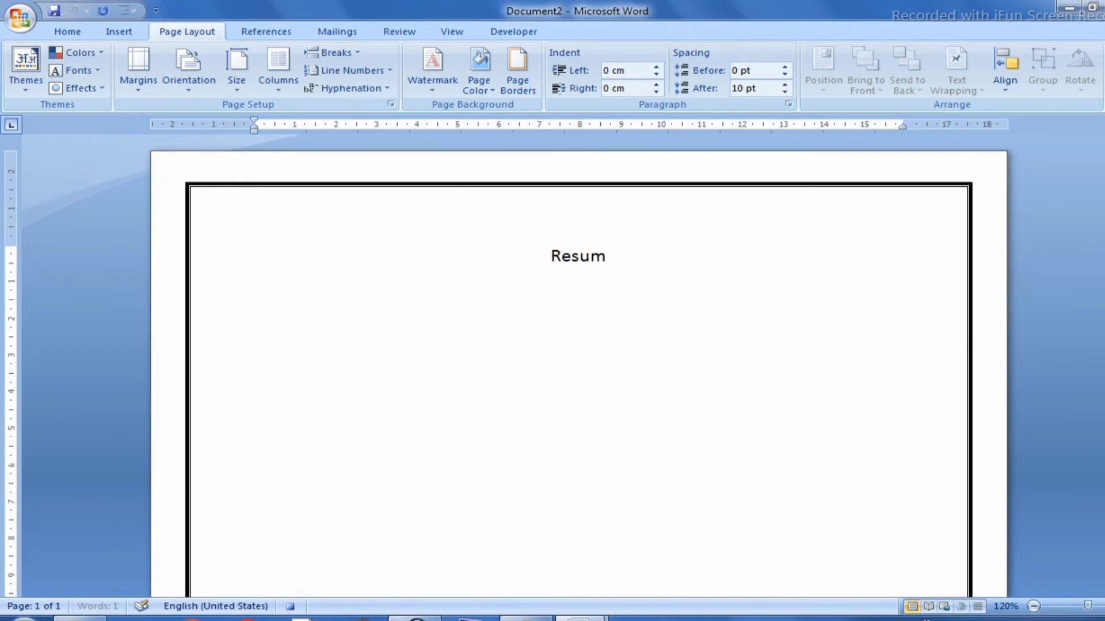
text(e)
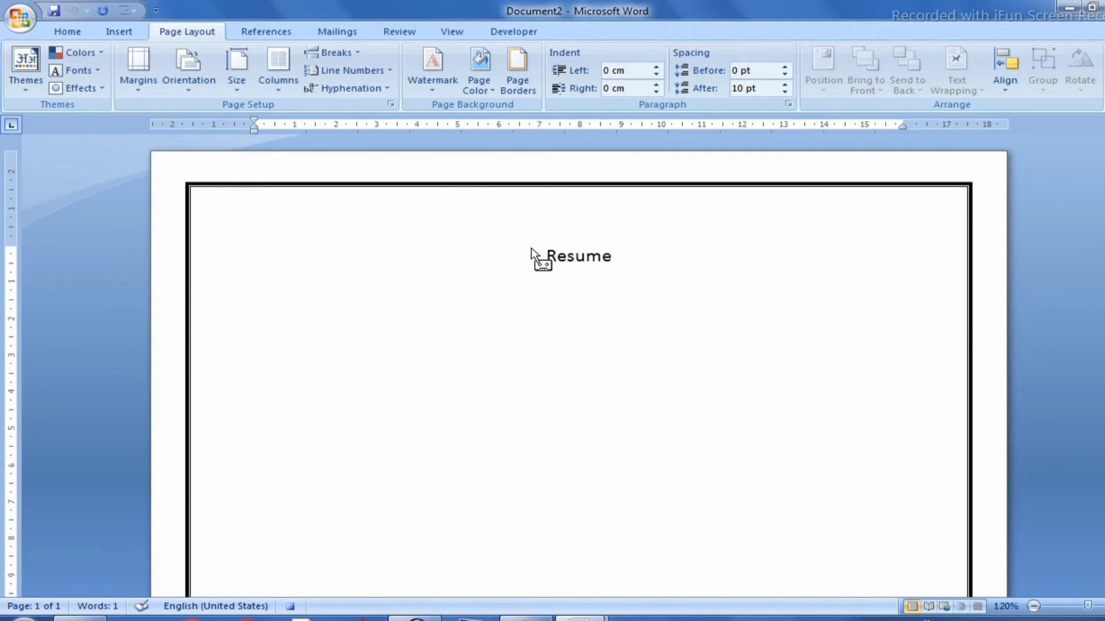
triple_click(578, 279)
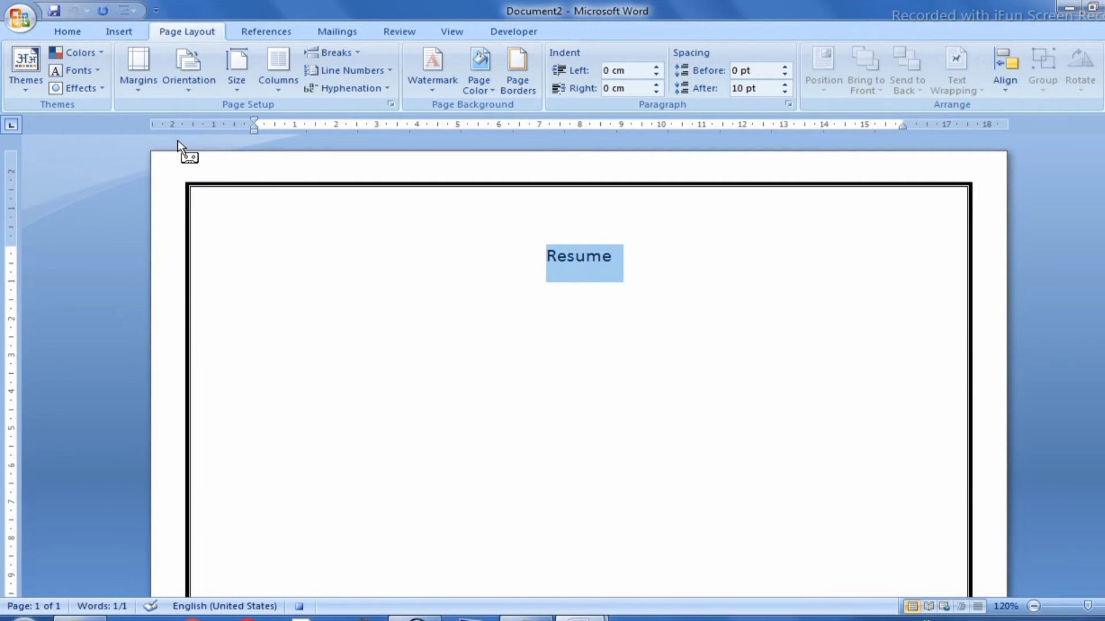
mouse_move(178, 144)
mouse_down()
mouse_move(407, 173)
mouse_move(530, 269)
mouse_move(585, 273)
mouse_up()
Step: Underline the Resume heading and enlarge it to 18 pt
key(ctrl+u)
click(74, 33)
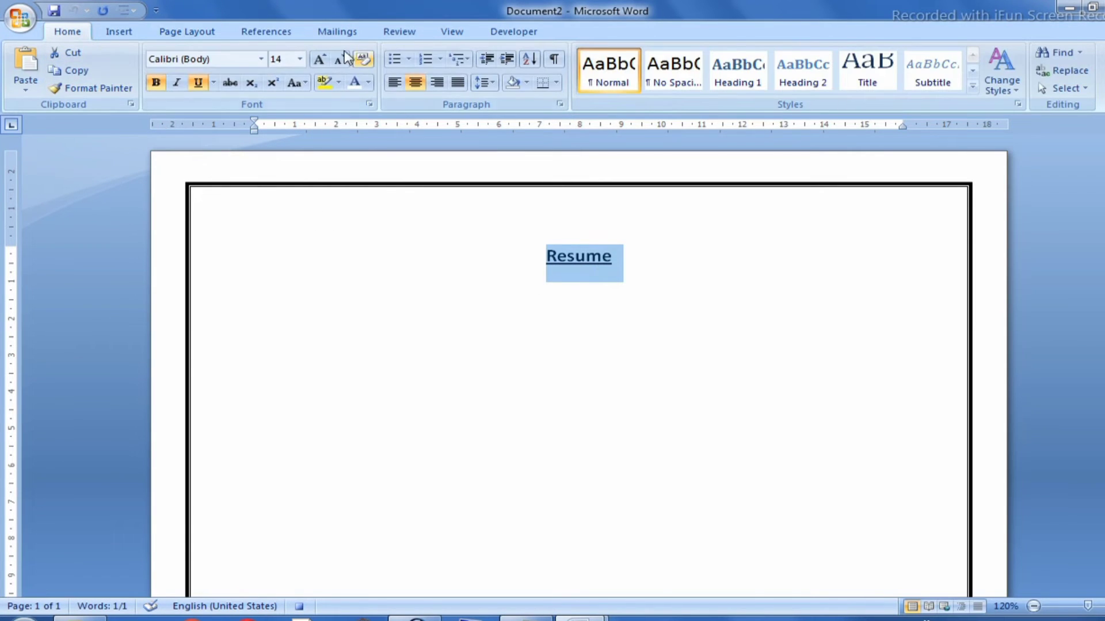
click(319, 58)
click(319, 59)
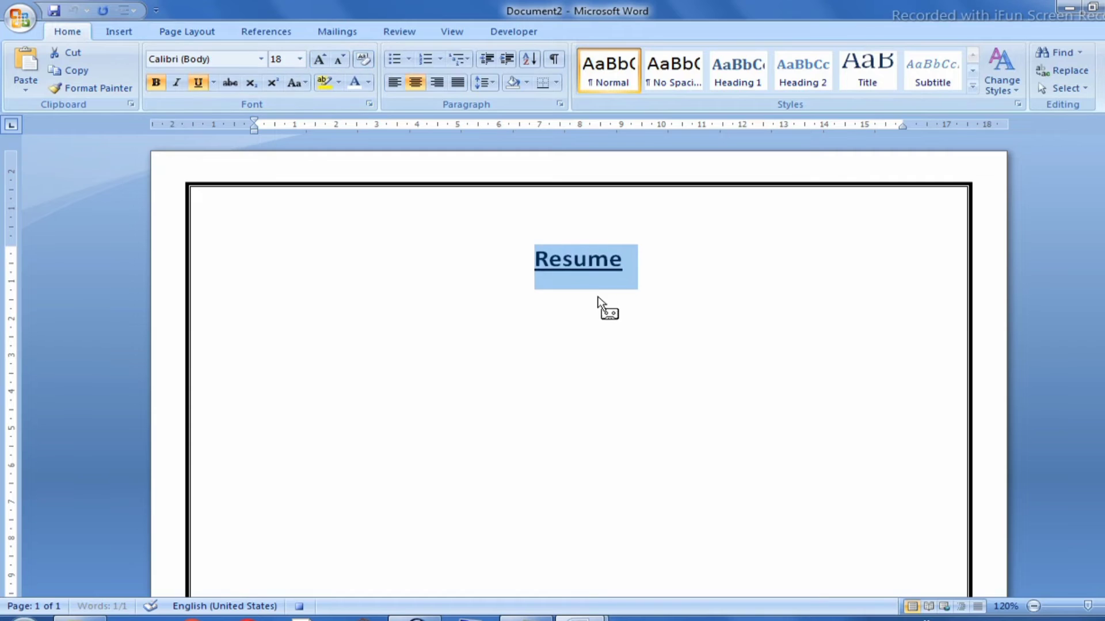
drag(597, 298, 590, 260)
drag(590, 260, 617, 308)
click(617, 308)
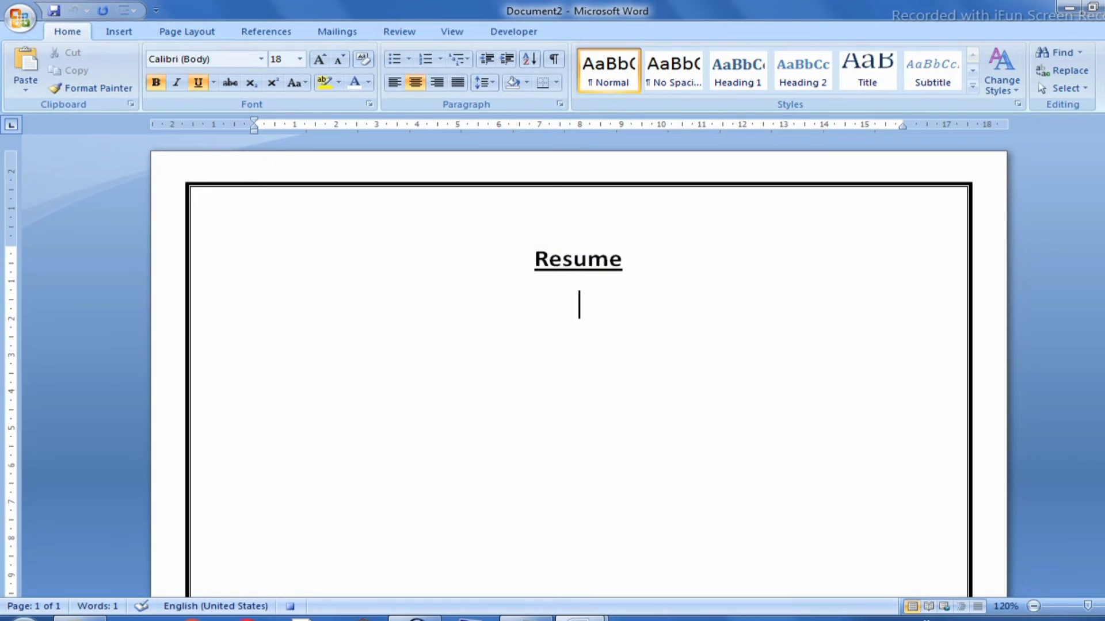
Step: Left-align below the heading and review the name, contact details, photo and Career Objective section
key(ctrl+l)
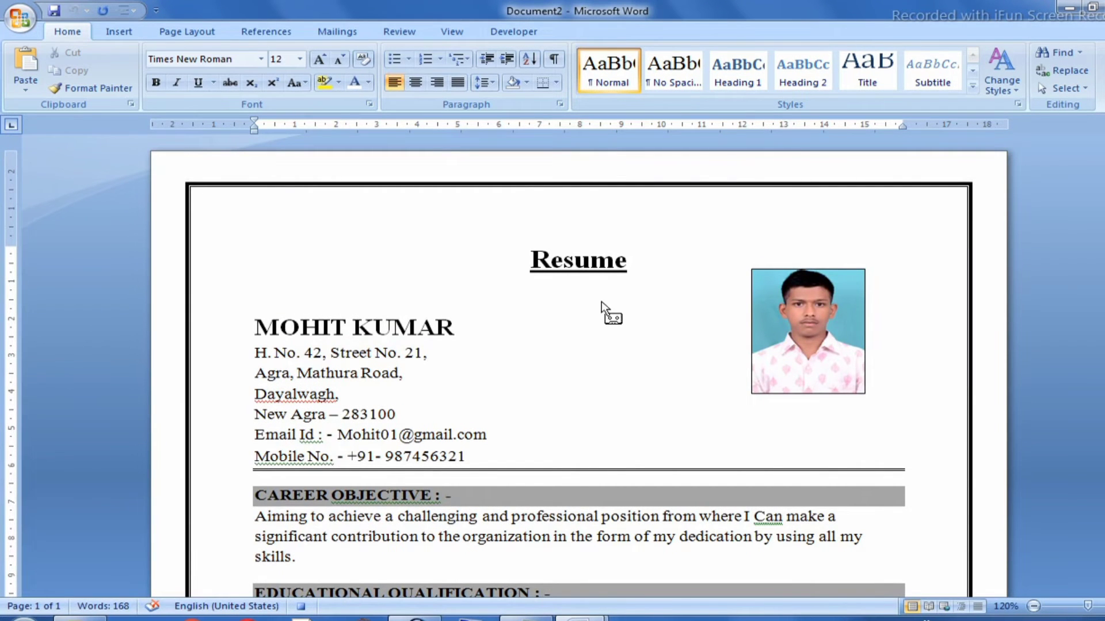
scroll(604, 316, down, 3)
scroll(610, 342, down, 3)
scroll(622, 348, up, 4)
scroll(629, 344, up, 3)
Step: Stop the macro recording and enter 'Re in' as the new file name
click(514, 33)
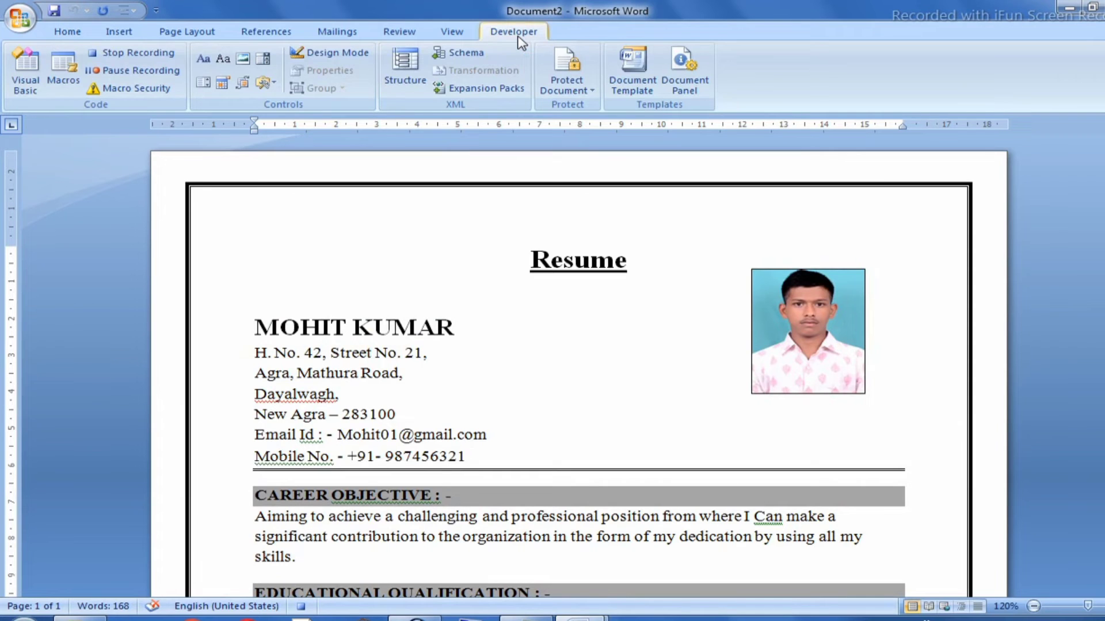
click(143, 58)
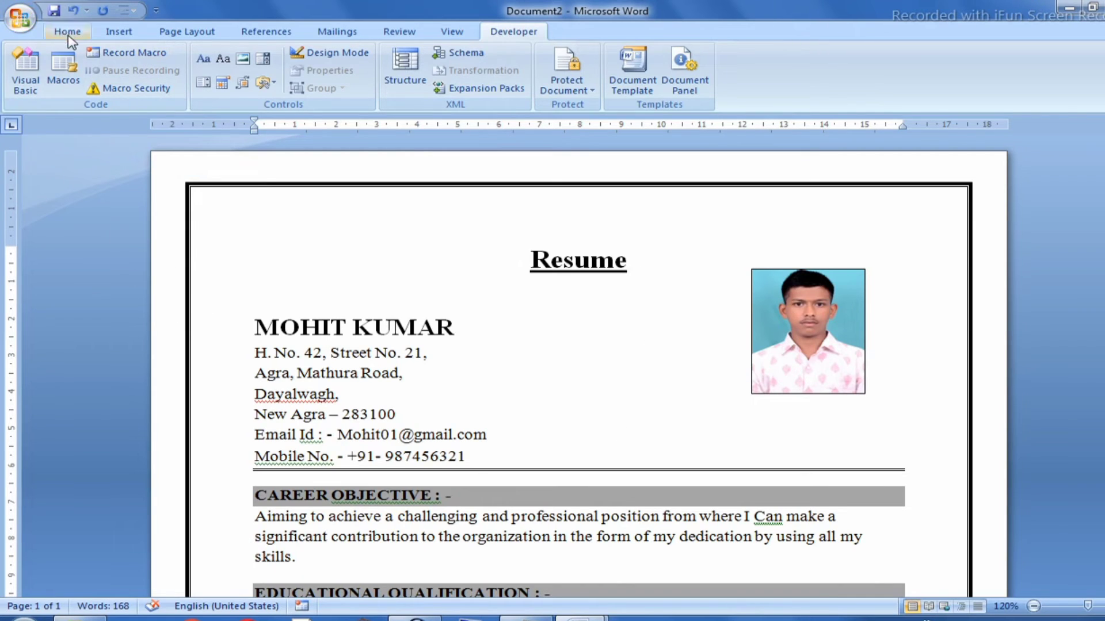
key(ctrl+s)
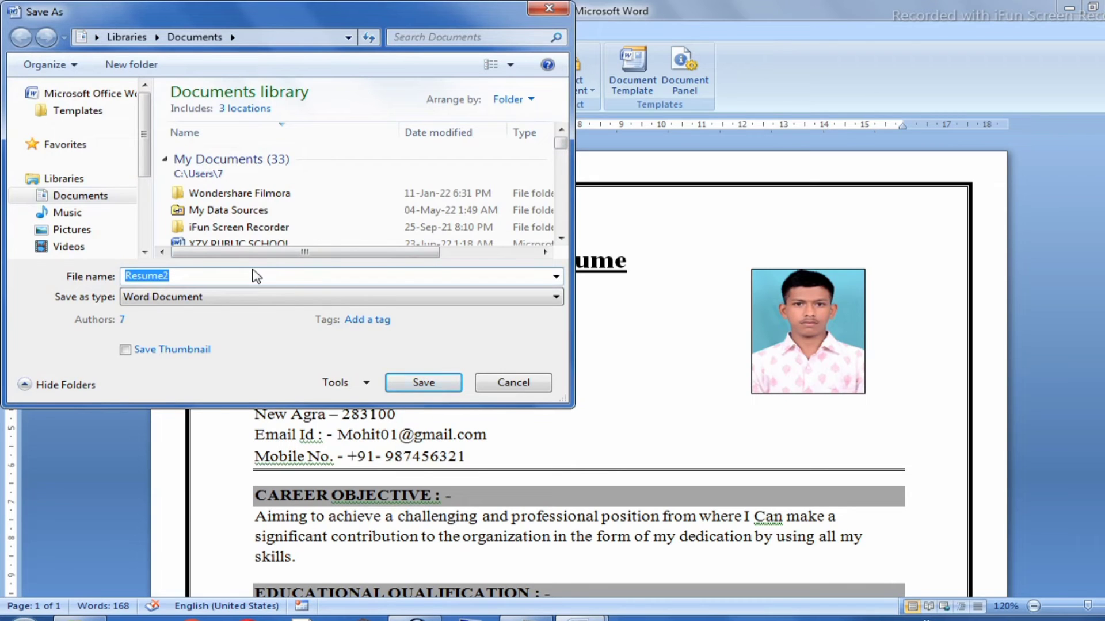
text(b)
key(BackSpace)
text(Re)
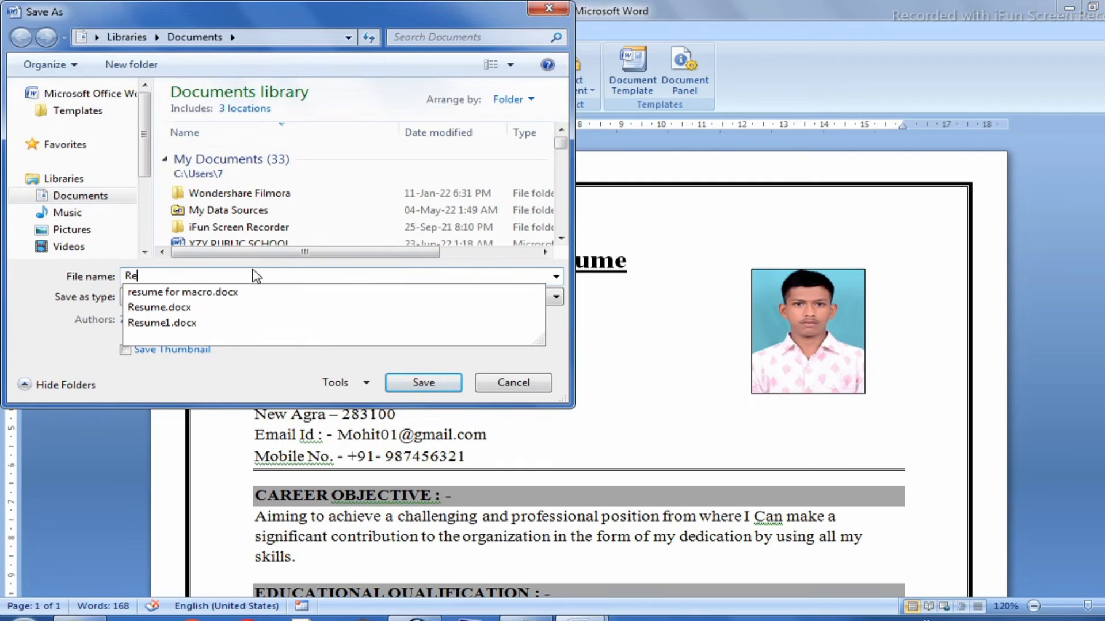
text( in)
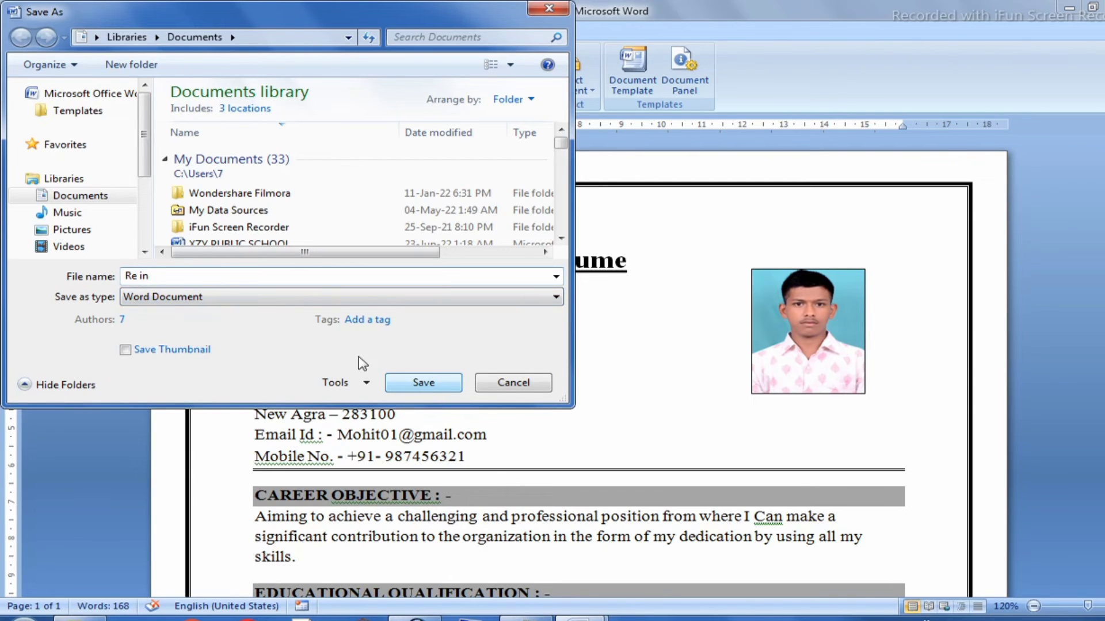
Step: Keep Word Document as the file type and save the resume as 'Re in'
click(210, 298)
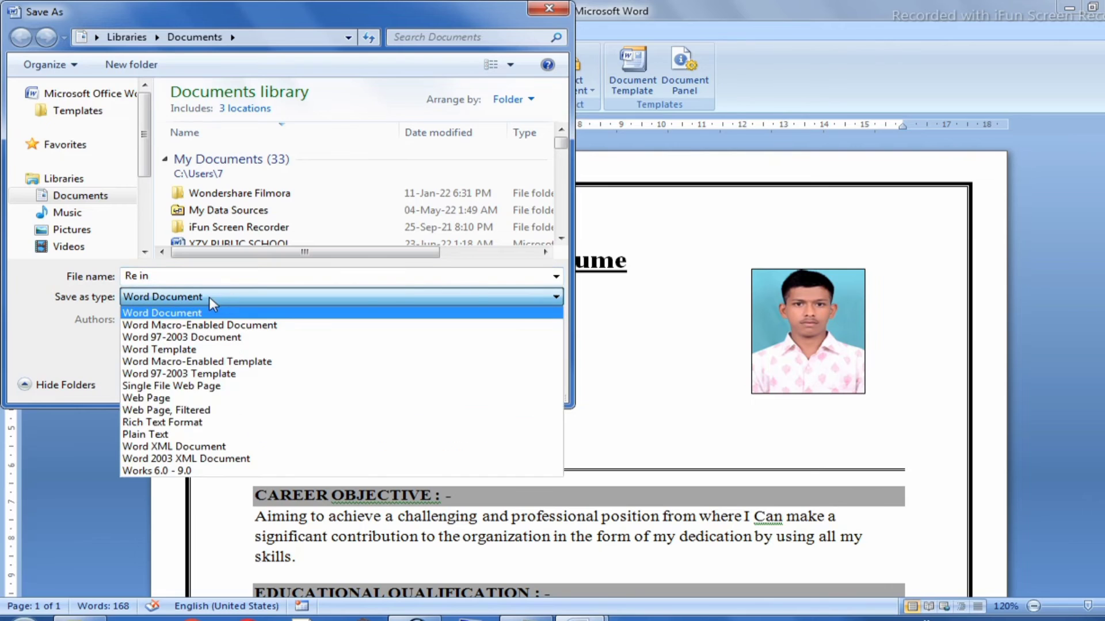
click(213, 299)
click(226, 299)
click(203, 300)
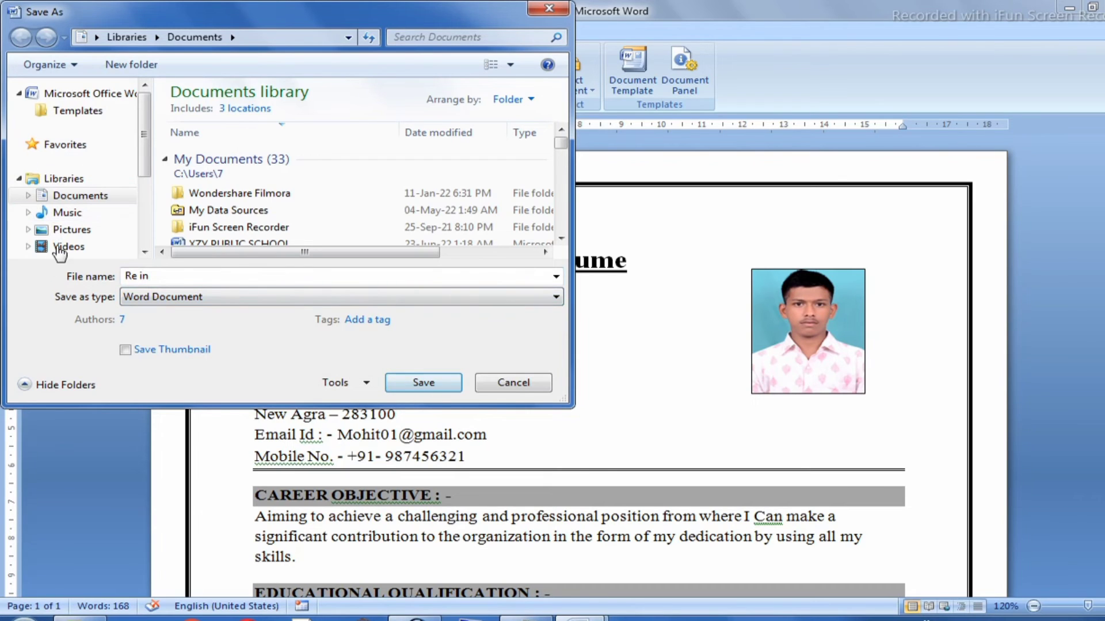
mouse_move(144, 137)
mouse_down()
mouse_move(145, 223)
mouse_move(144, 138)
mouse_up()
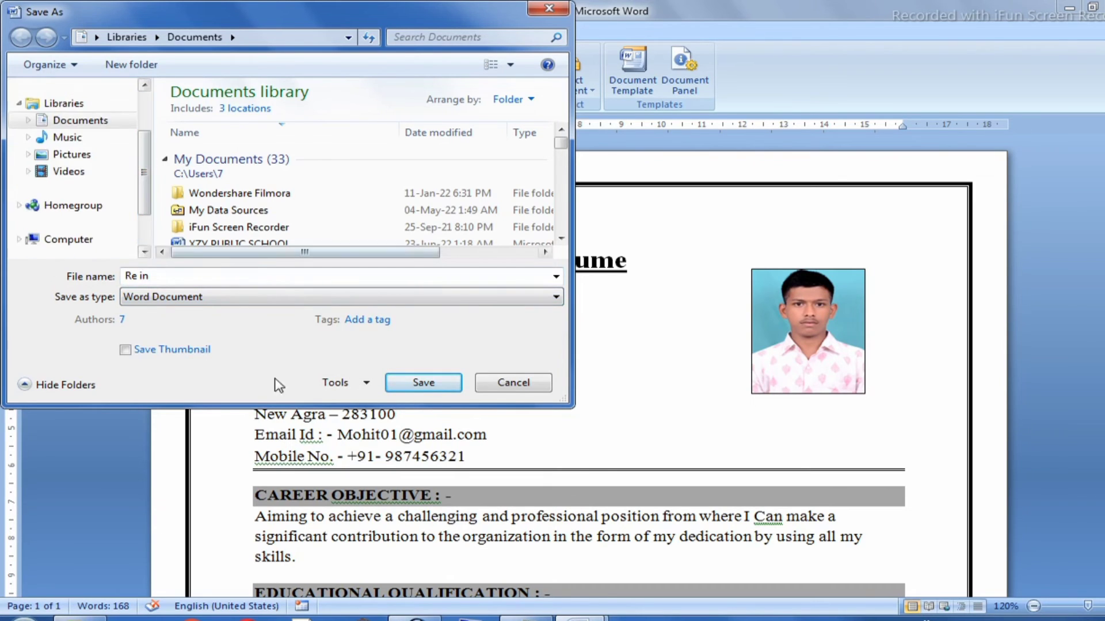
click(413, 384)
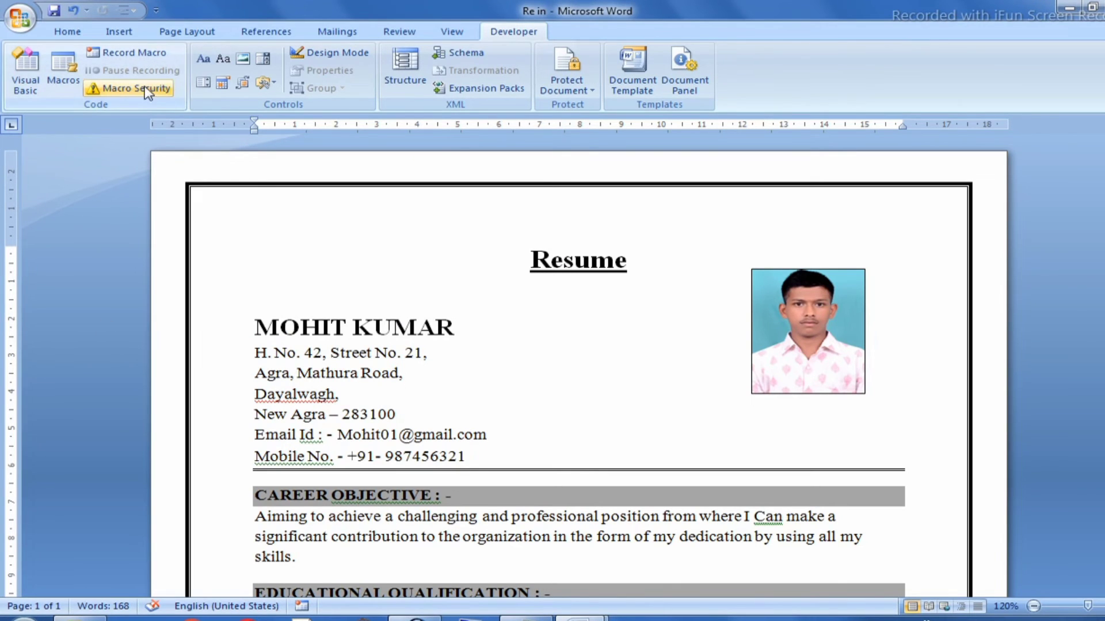
click(121, 94)
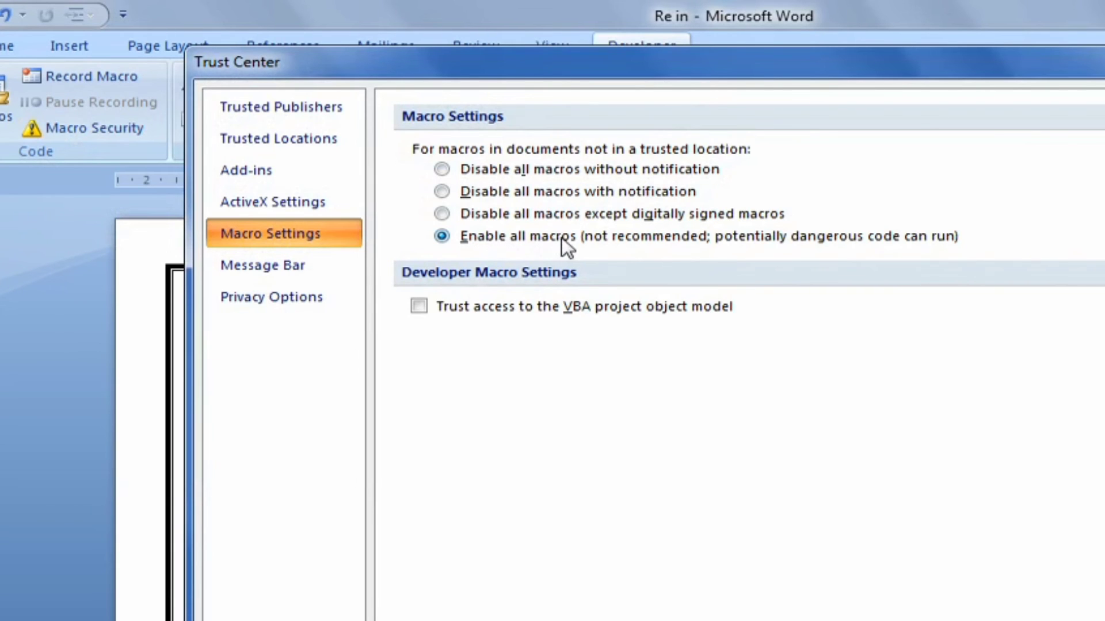
click(461, 236)
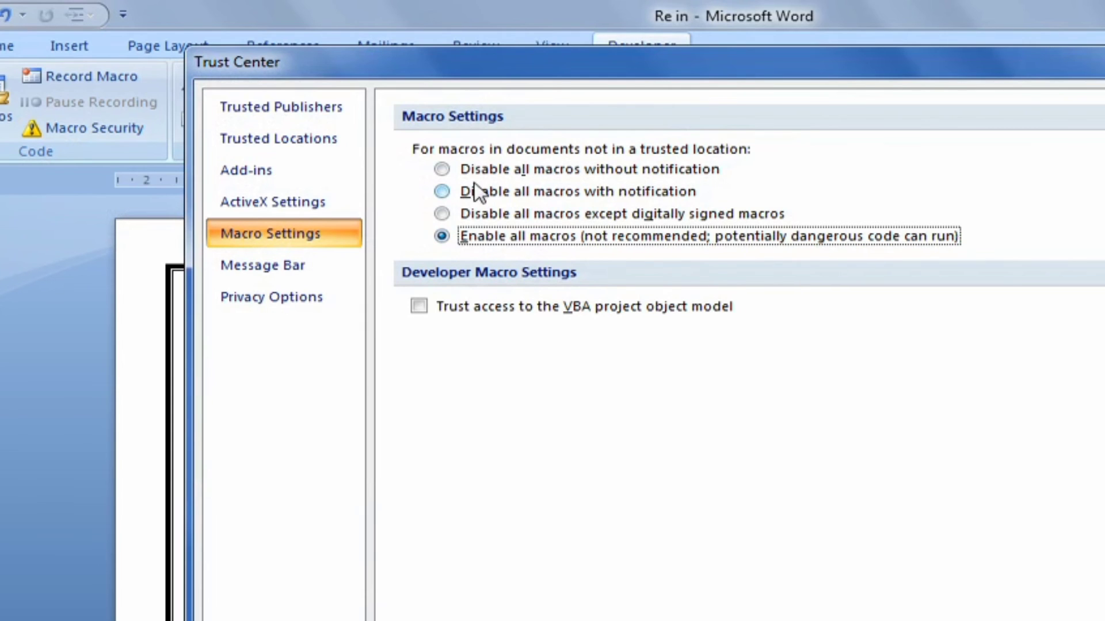
click(464, 169)
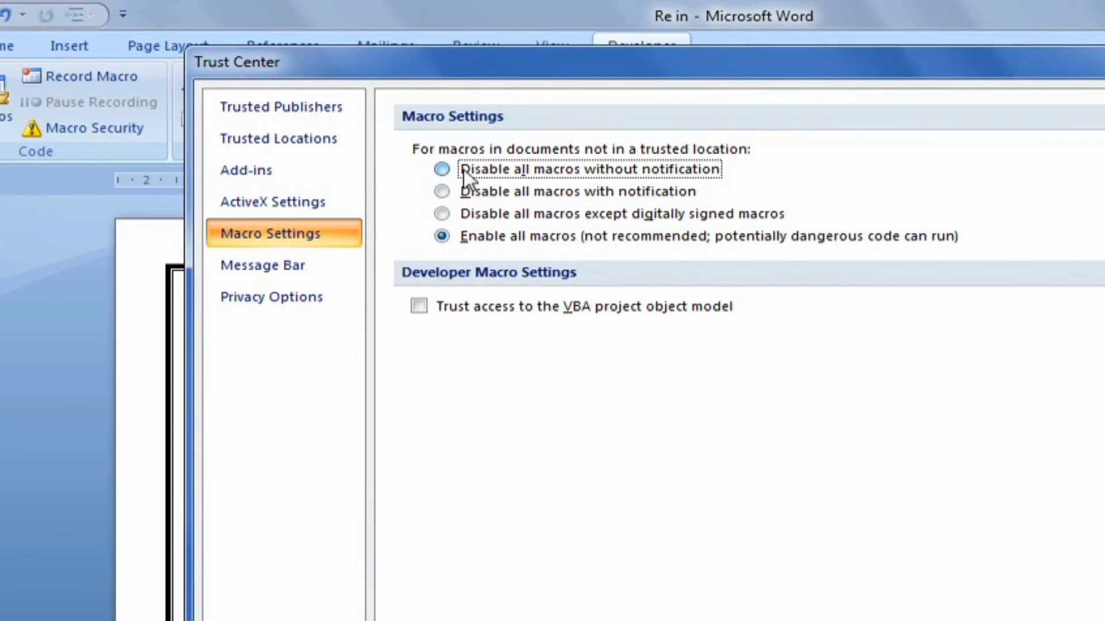
click(459, 236)
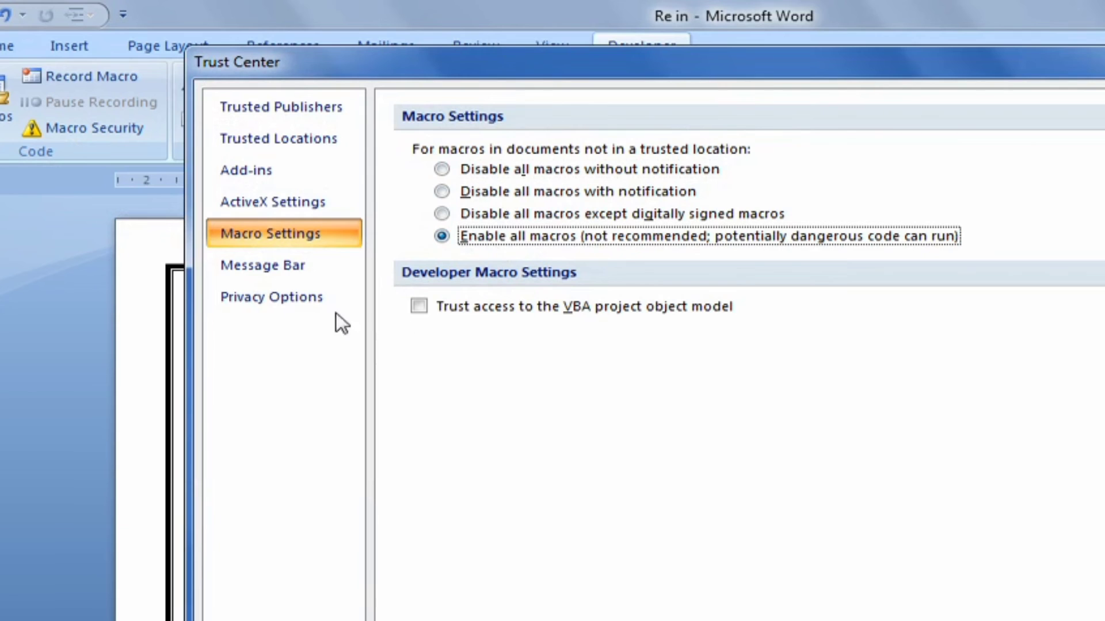
click(260, 269)
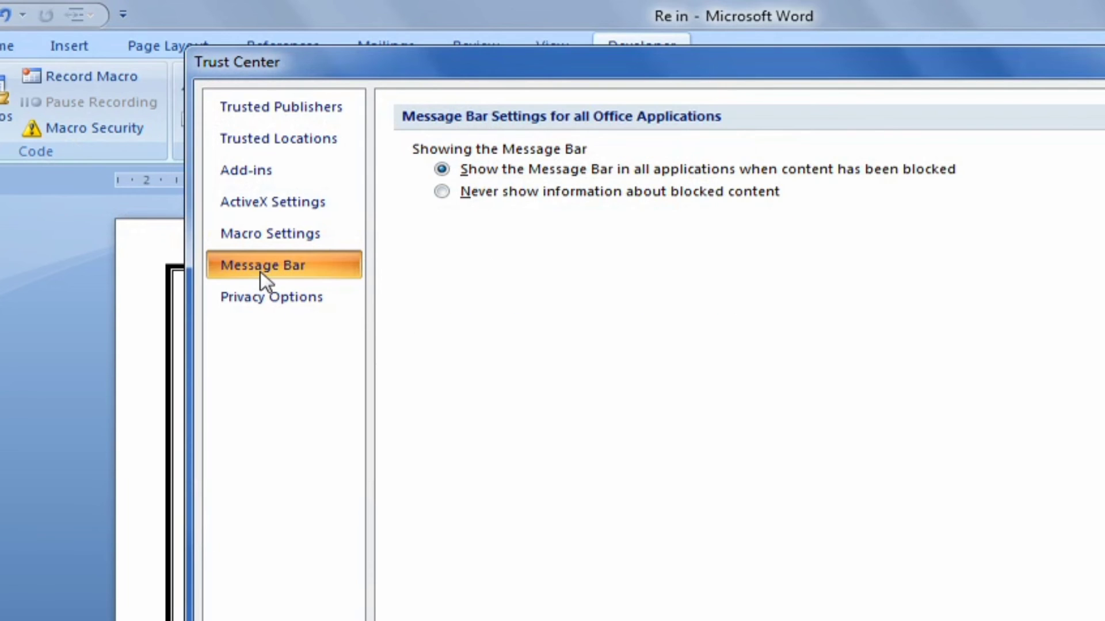
click(476, 171)
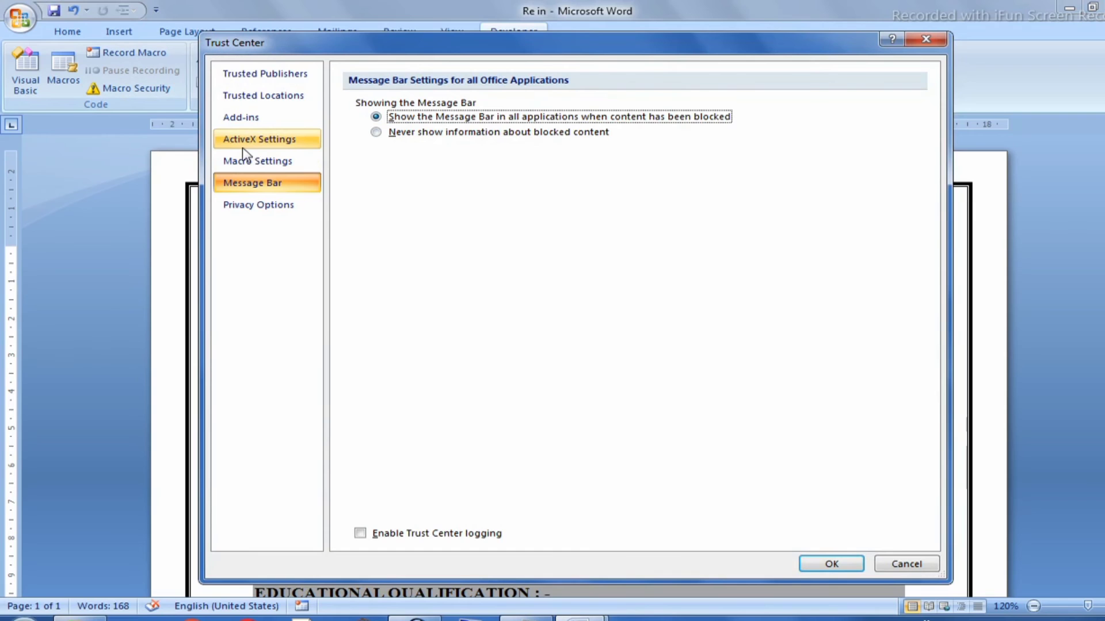
click(265, 144)
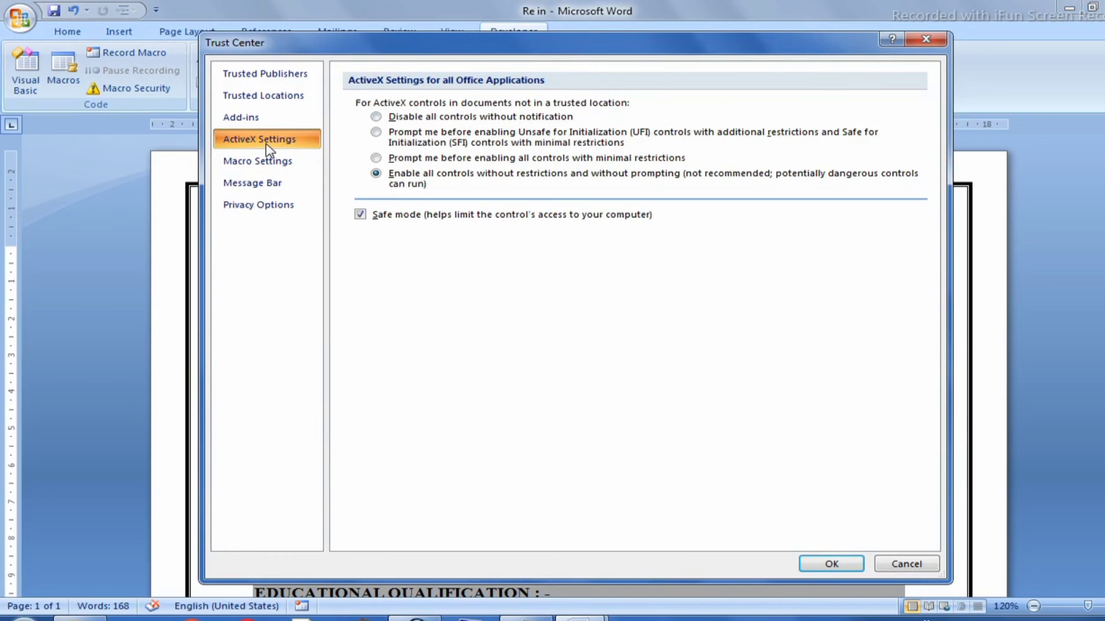
click(405, 179)
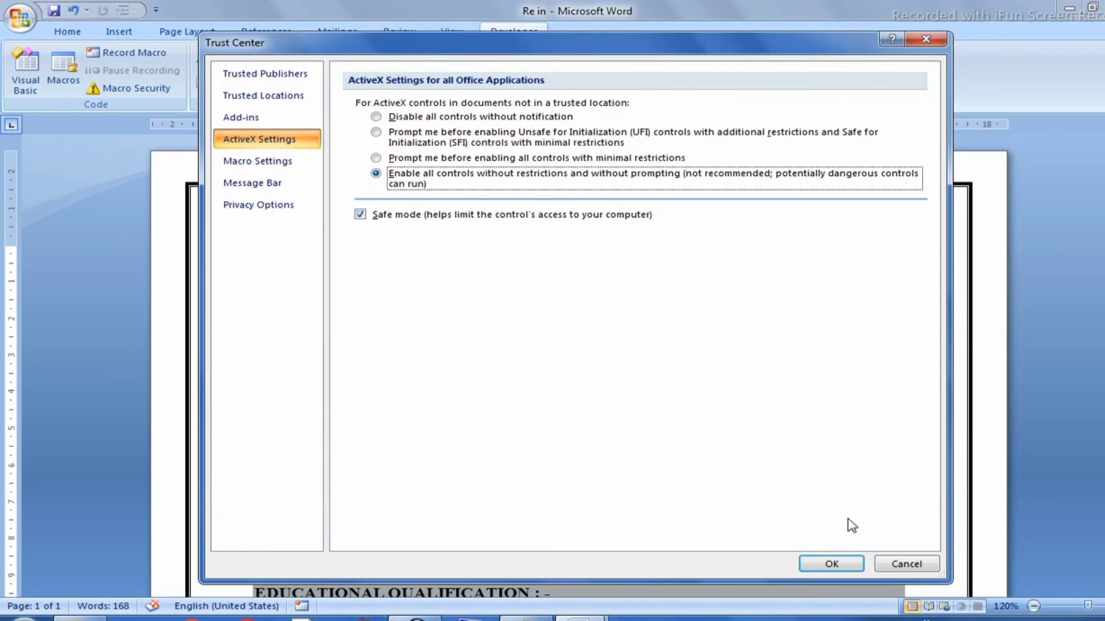
click(834, 563)
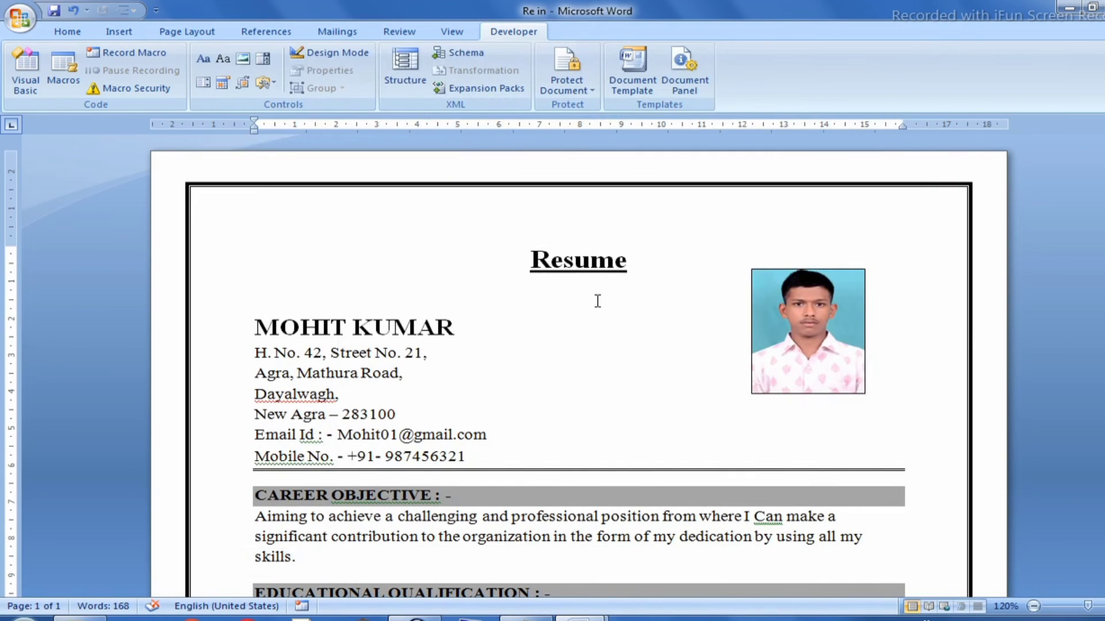
Step: Close the Re in and ctrl 4 windows without saving, then start Word 2007 blank
scroll(596, 301, down, 2)
scroll(592, 299, down, 1)
scroll(587, 297, up, 3)
key(ctrl+F4)
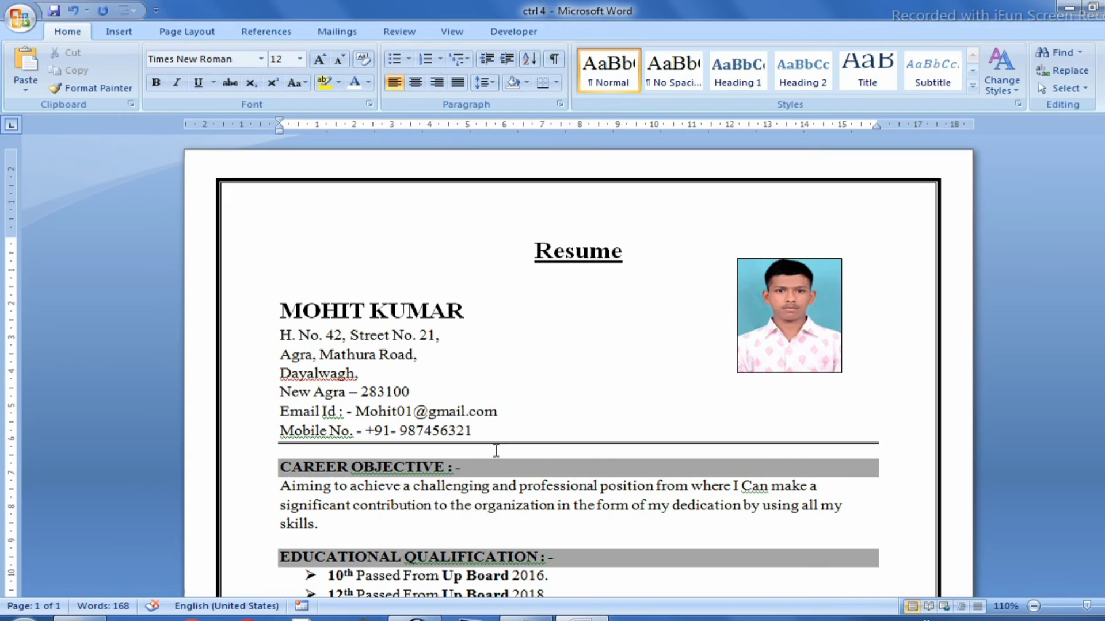
key(ctrl+F4)
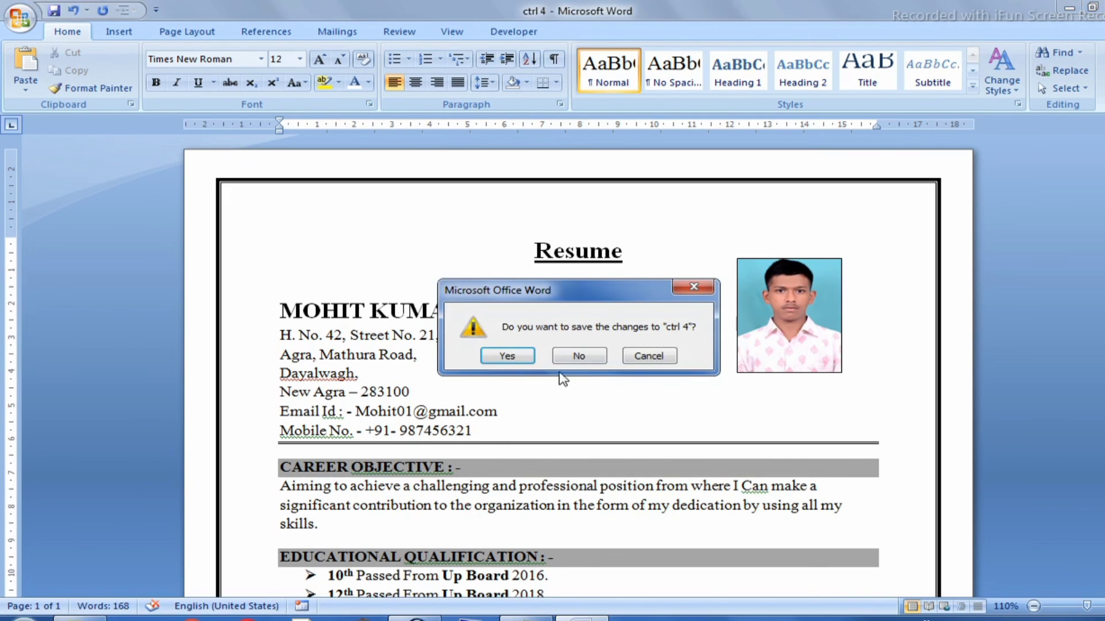
click(576, 355)
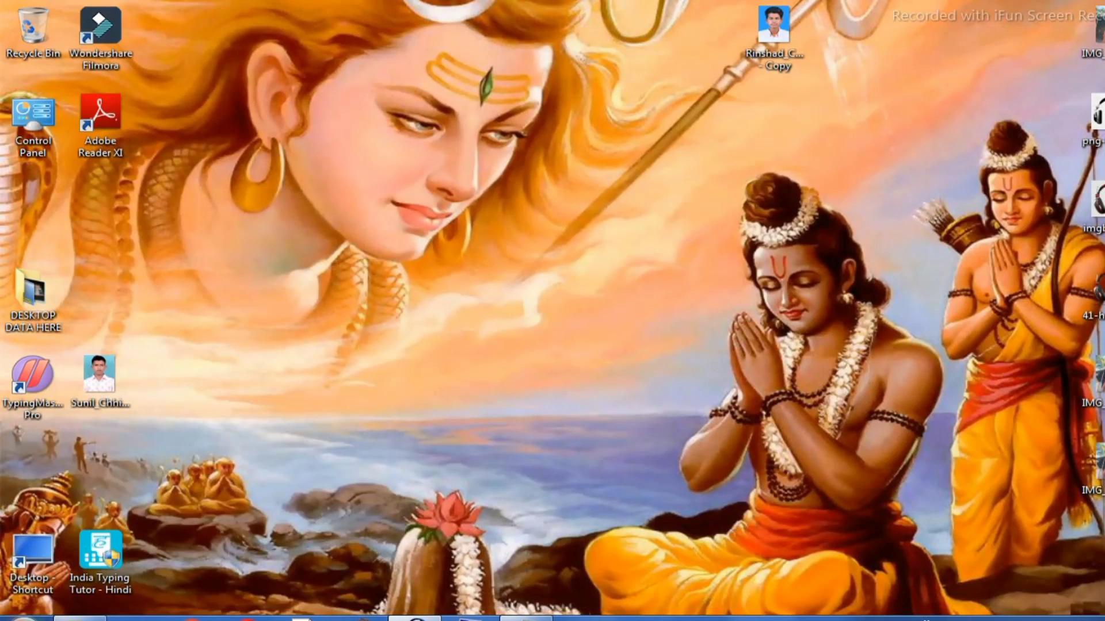
click(20, 614)
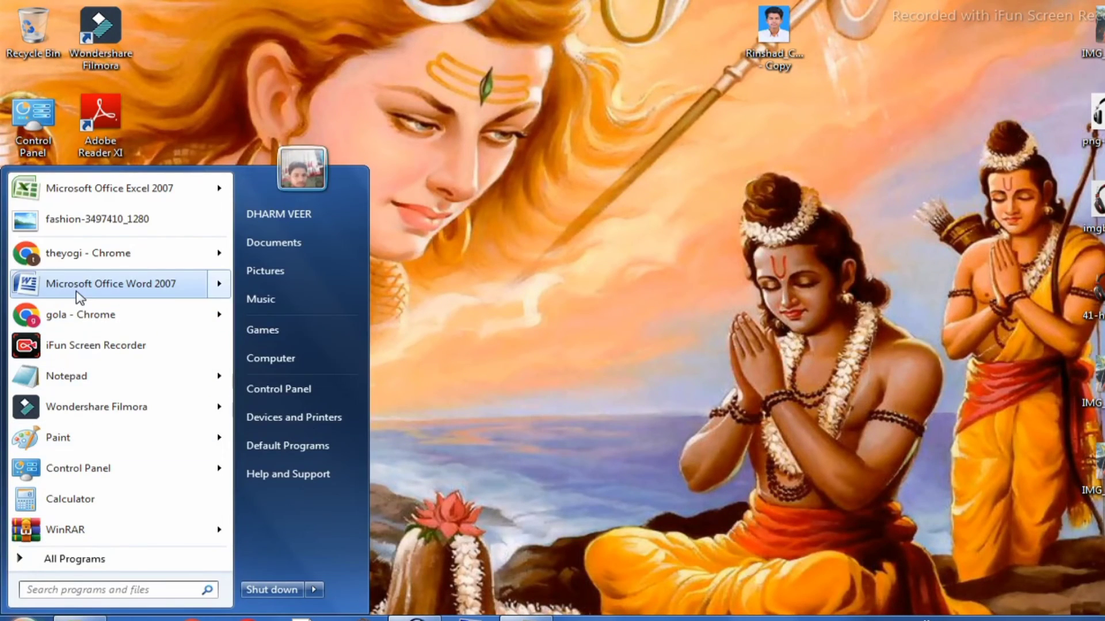
click(74, 285)
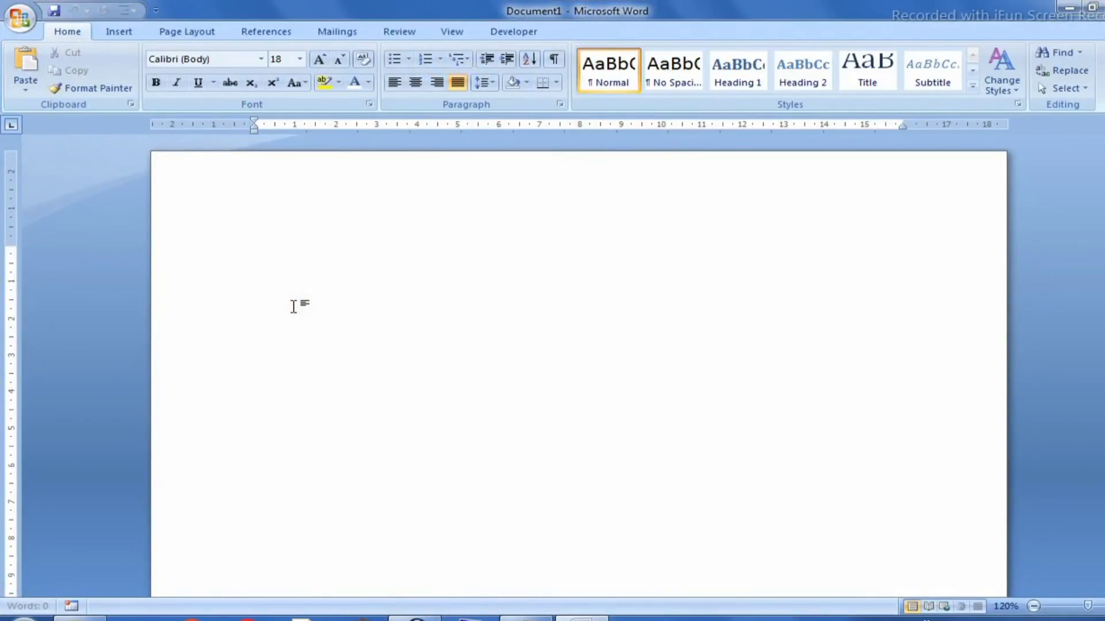
Step: Run the recorded resume macro in blank Document1 and scroll through the reproduced resume
key(ctrl+v)
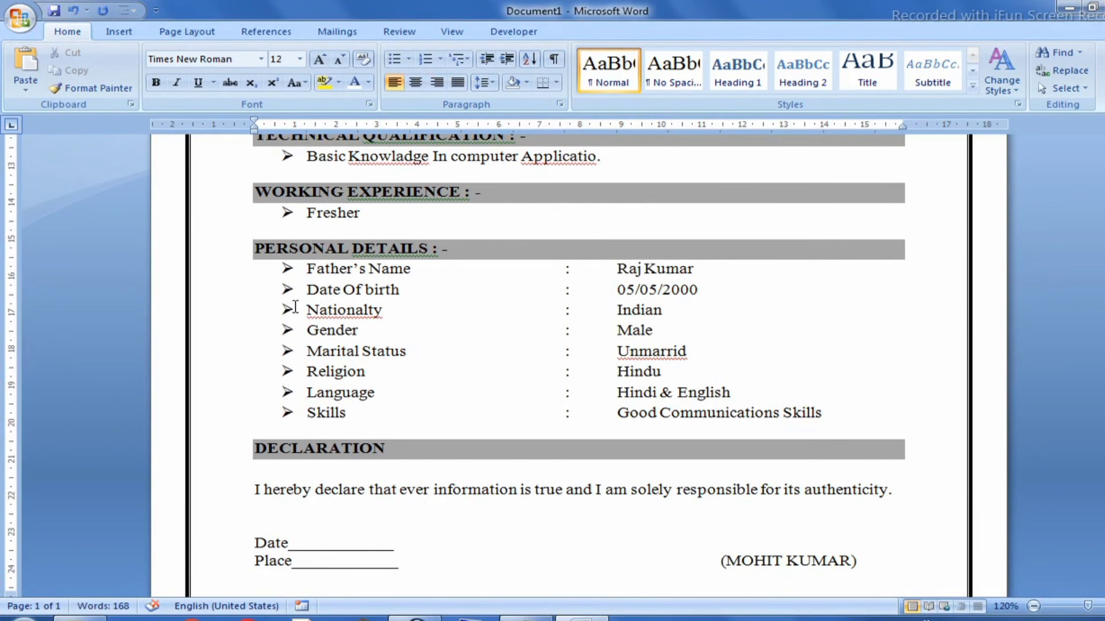
scroll(410, 360, up, 4)
scroll(431, 385, up, 3)
scroll(431, 385, up, 1)
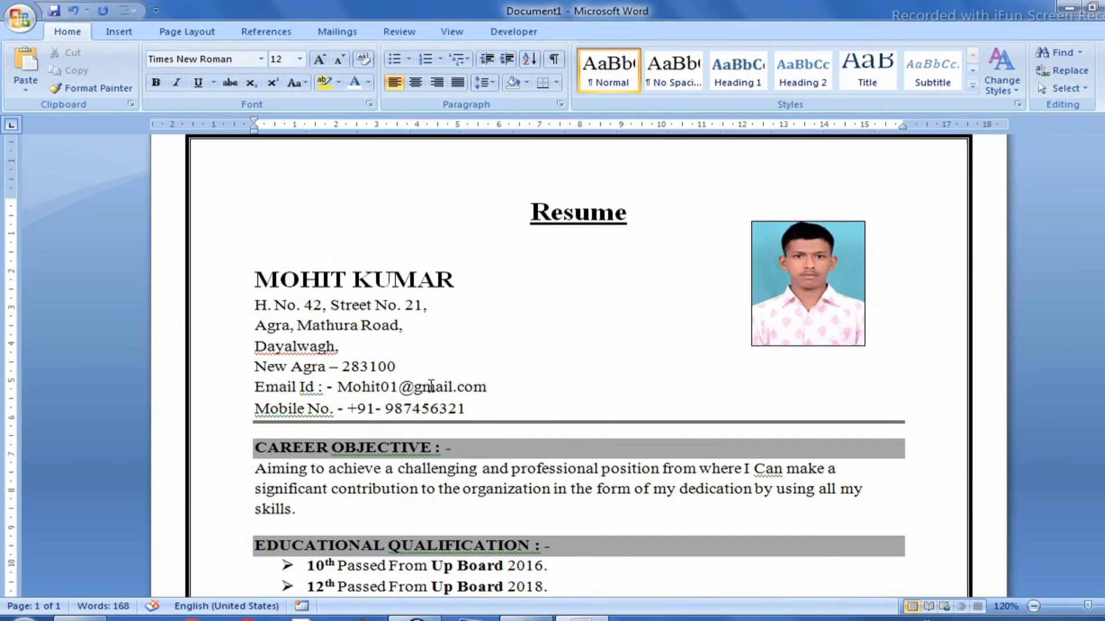
scroll(430, 385, up, 1)
scroll(491, 357, down, 5)
scroll(492, 357, down, 5)
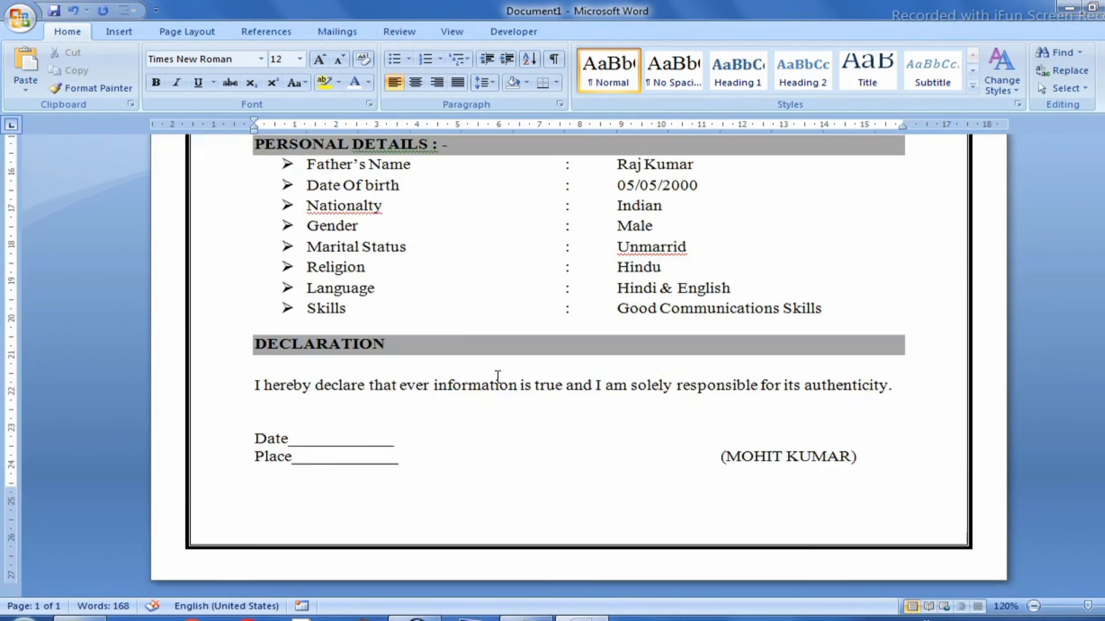
scroll(501, 371, up, 2)
scroll(508, 362, up, 3)
scroll(509, 363, up, 3)
scroll(508, 362, up, 2)
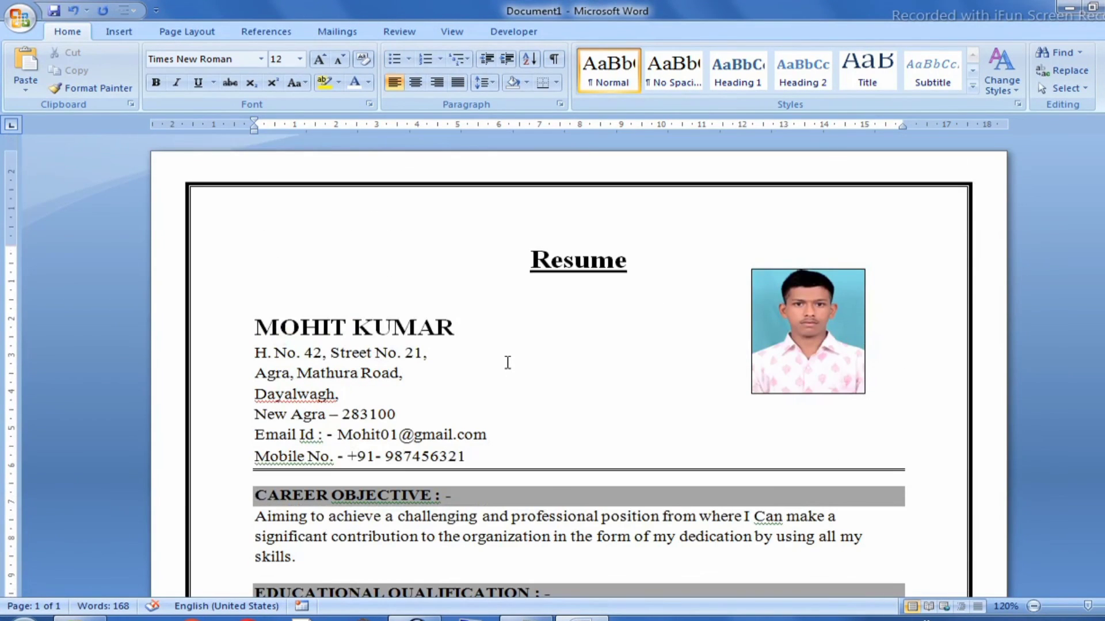